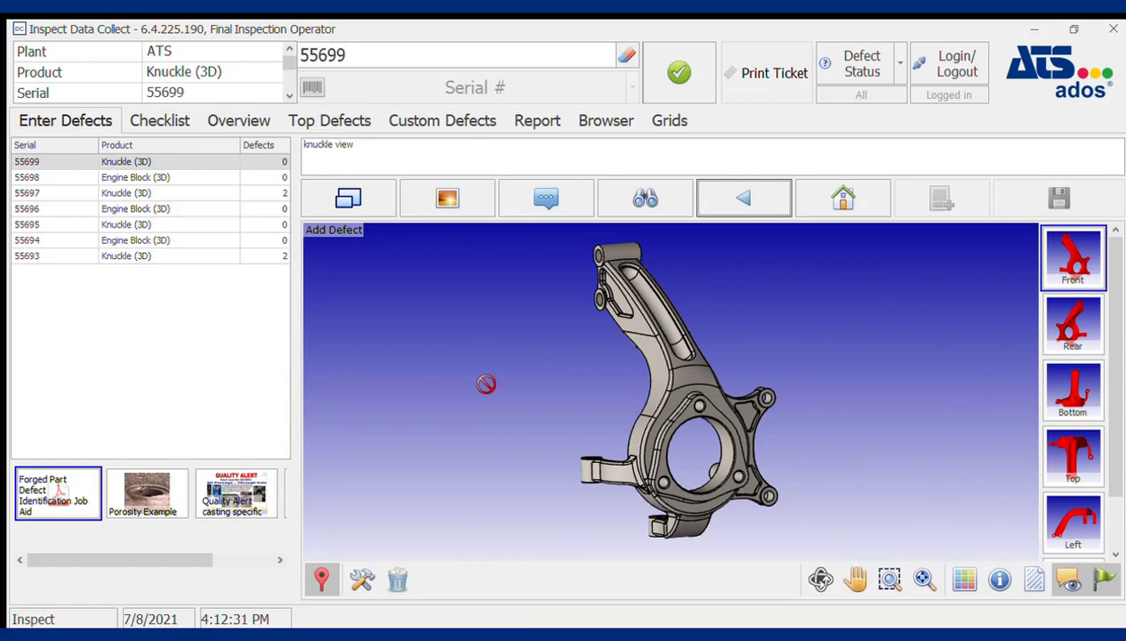
Check the knuckle from rear and front views, then mark the defect spot on the upper suspension arm.
left_click(752, 394)
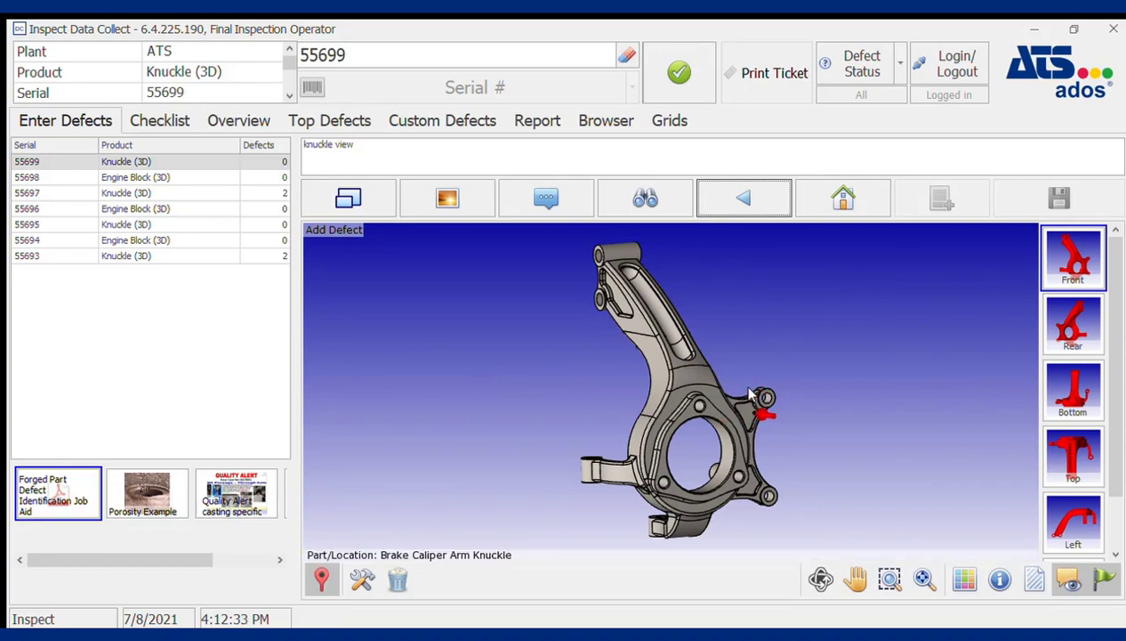
left_click_drag(752, 395, 807, 397)
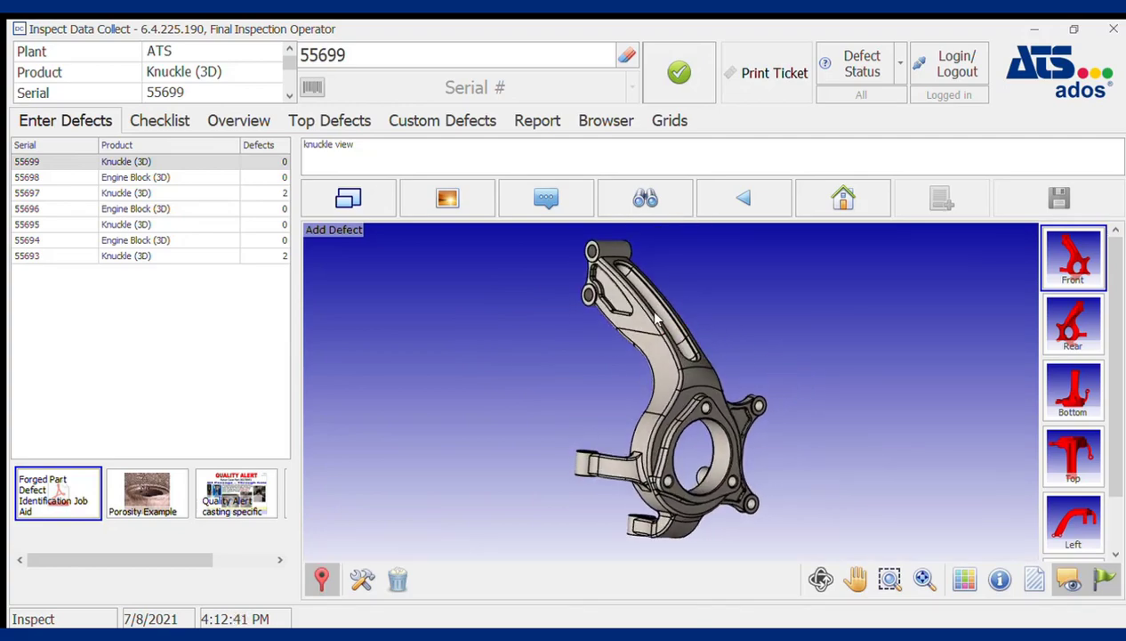
scroll(652, 384, "up", 5)
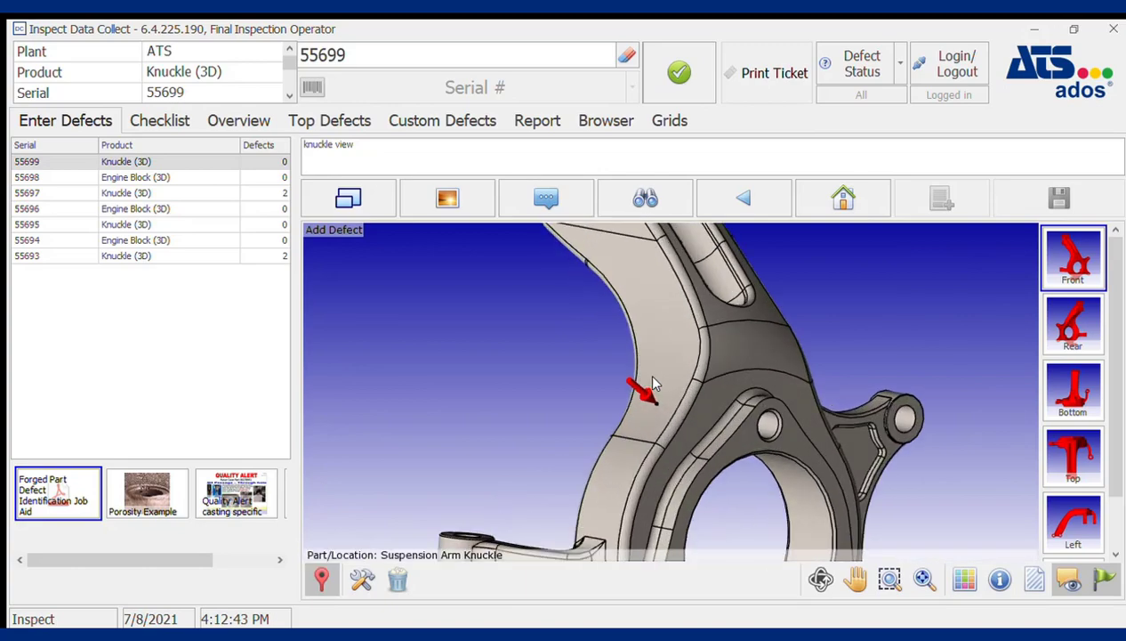
scroll(652, 384, "down", 5)
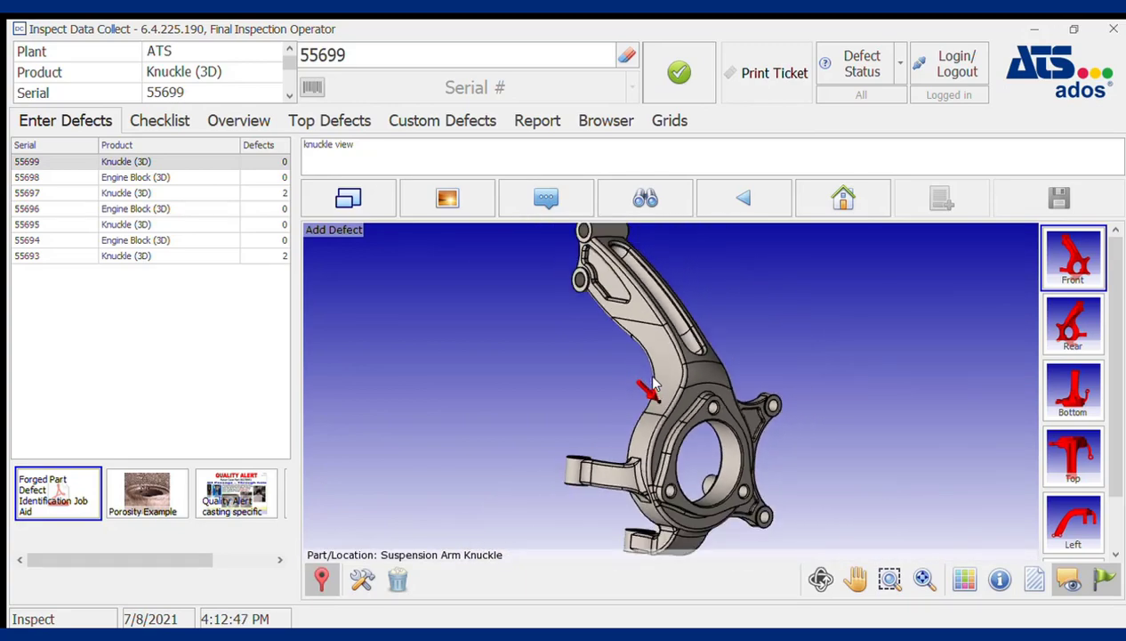
left_click(1067, 305)
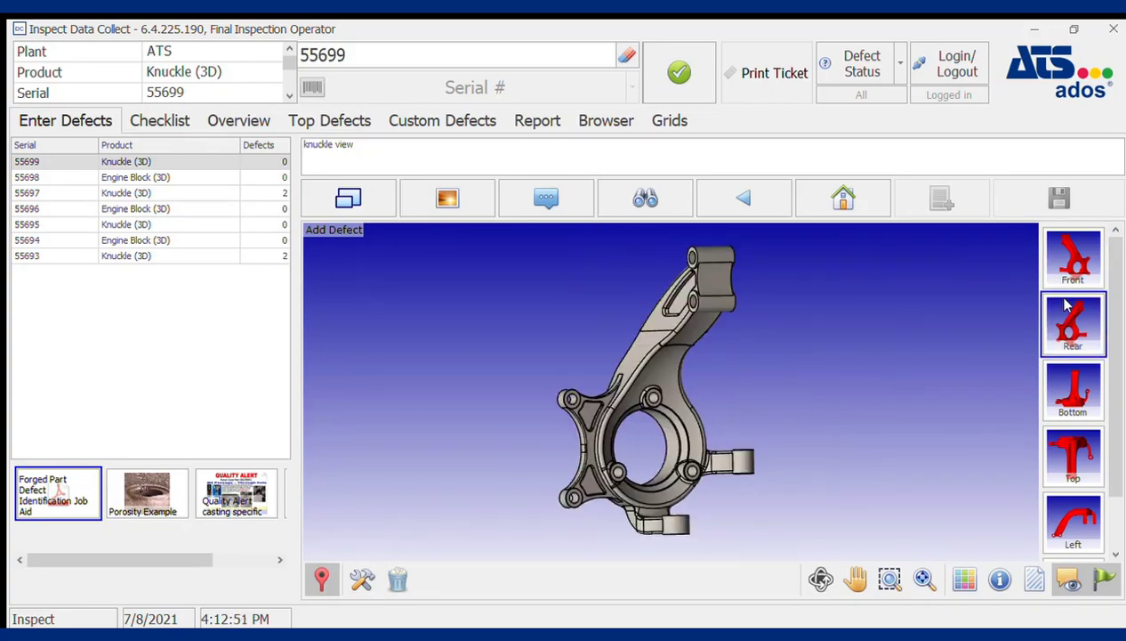
left_click(1071, 228)
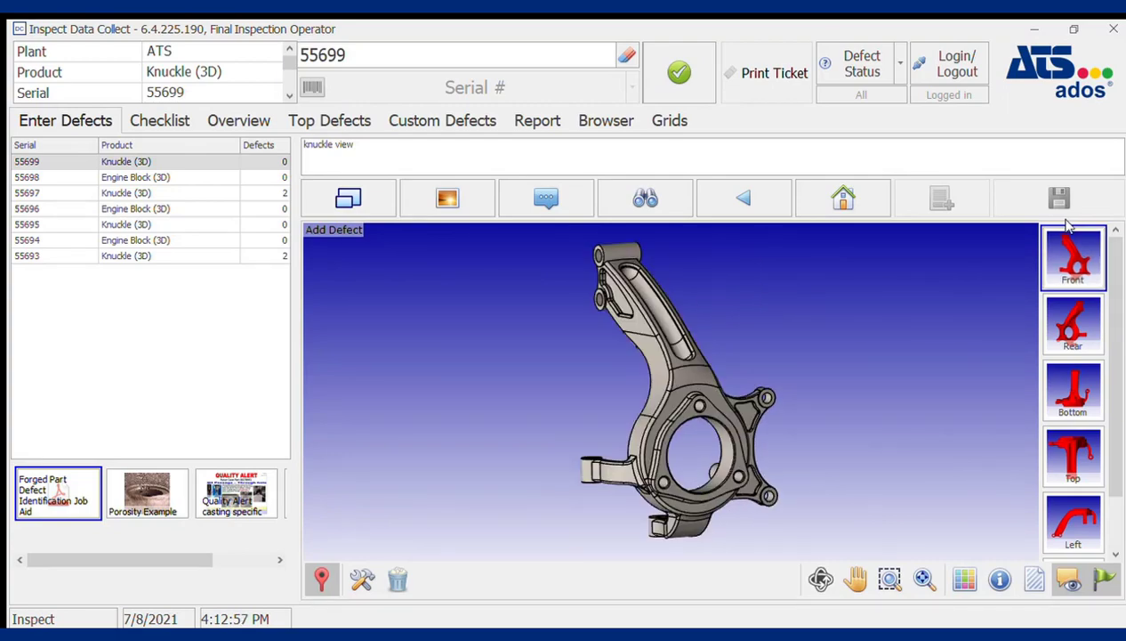
left_click(634, 306)
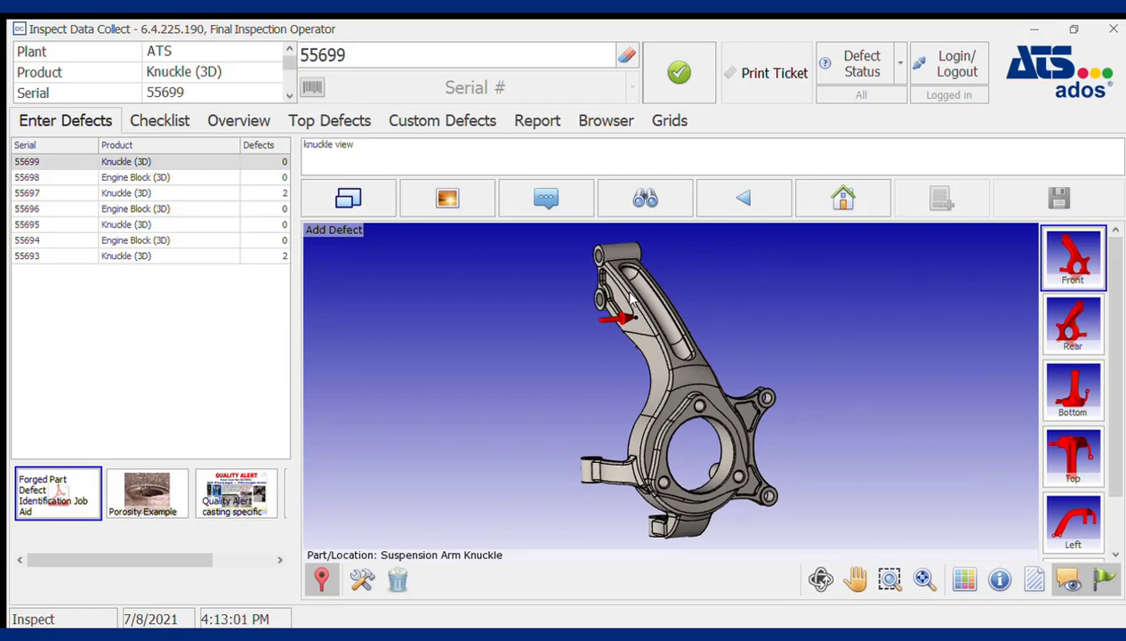
Save a Major Porosity defect on the suspension arm, responsible Operations OP 110, with a comment.
left_click(633, 299)
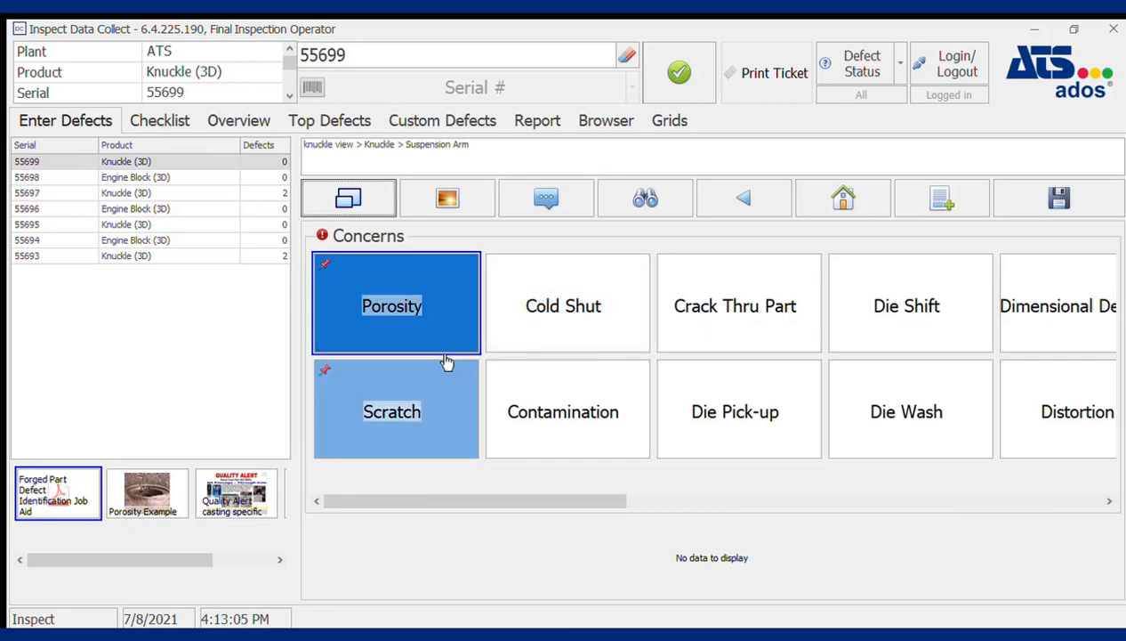
left_click(431, 277)
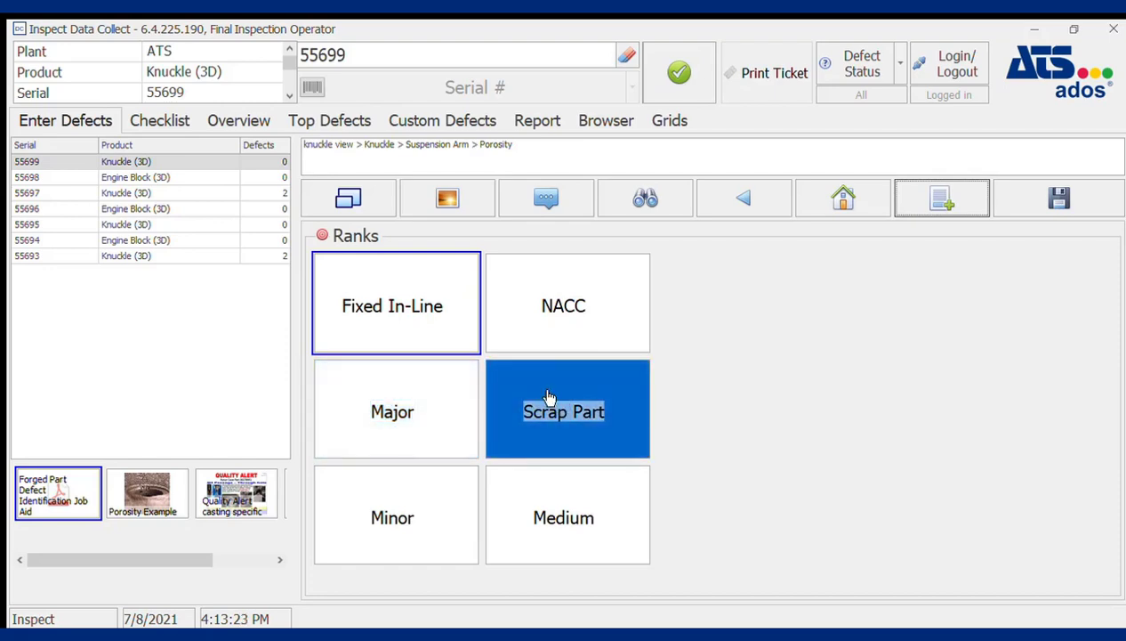
left_click(431, 395)
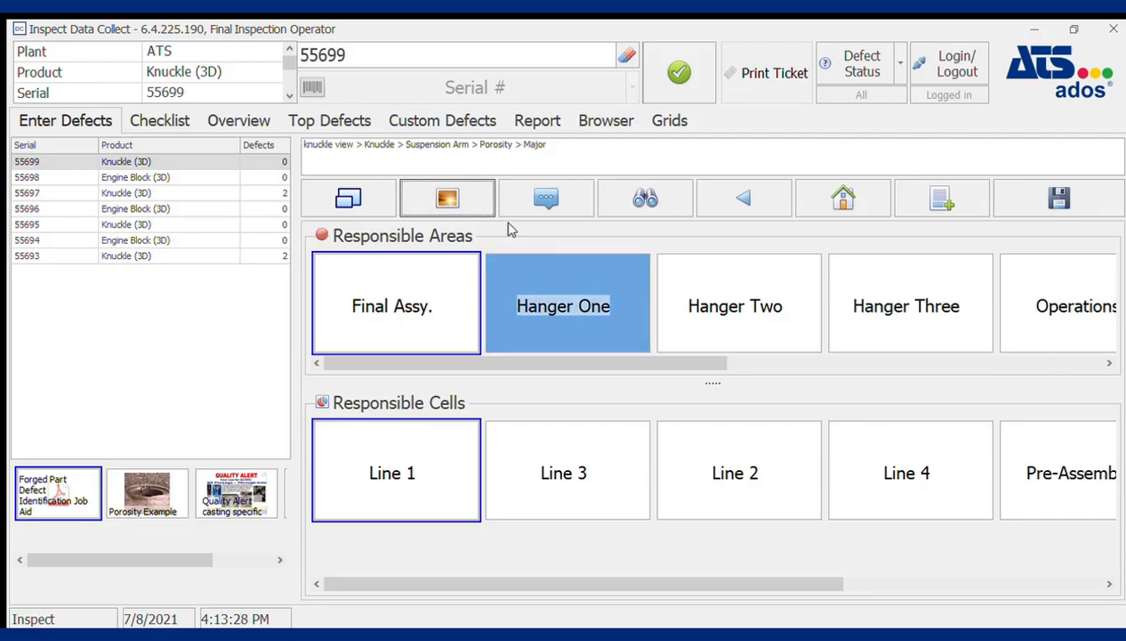
left_click(1031, 284)
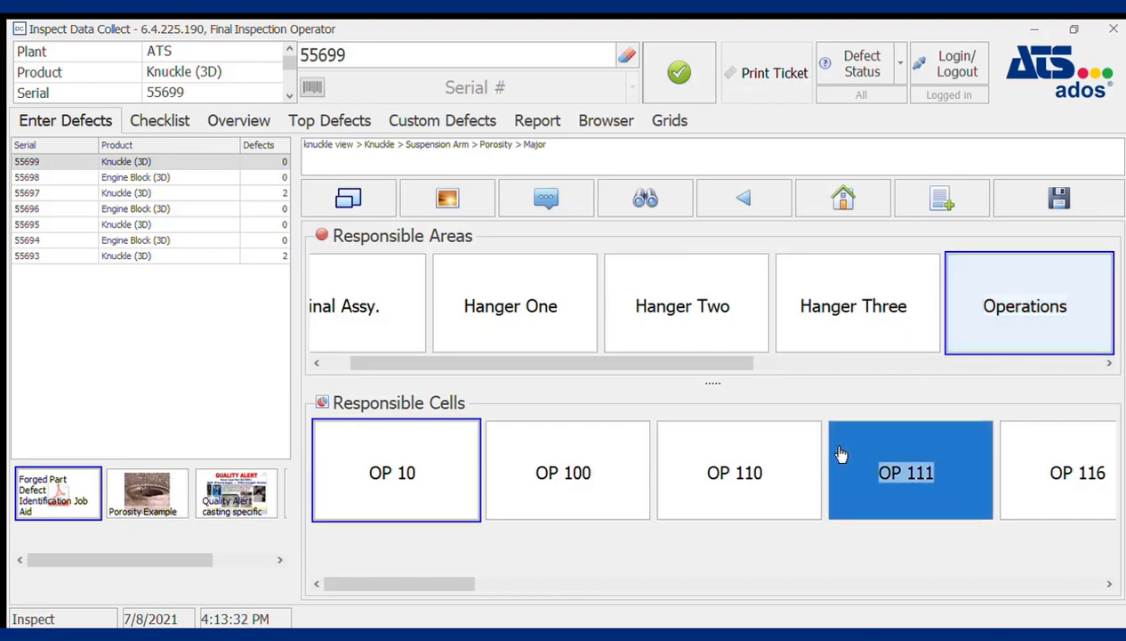
left_click(791, 463)
left_click(558, 257)
type("lwjfoejoeje;kerjkp")
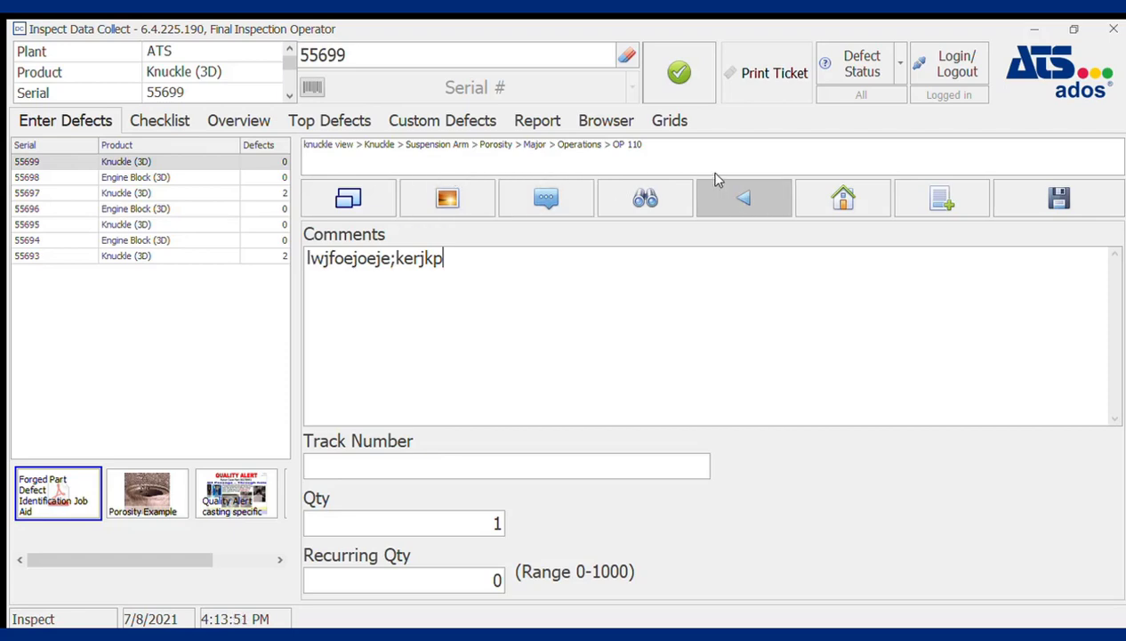
left_click(1073, 179)
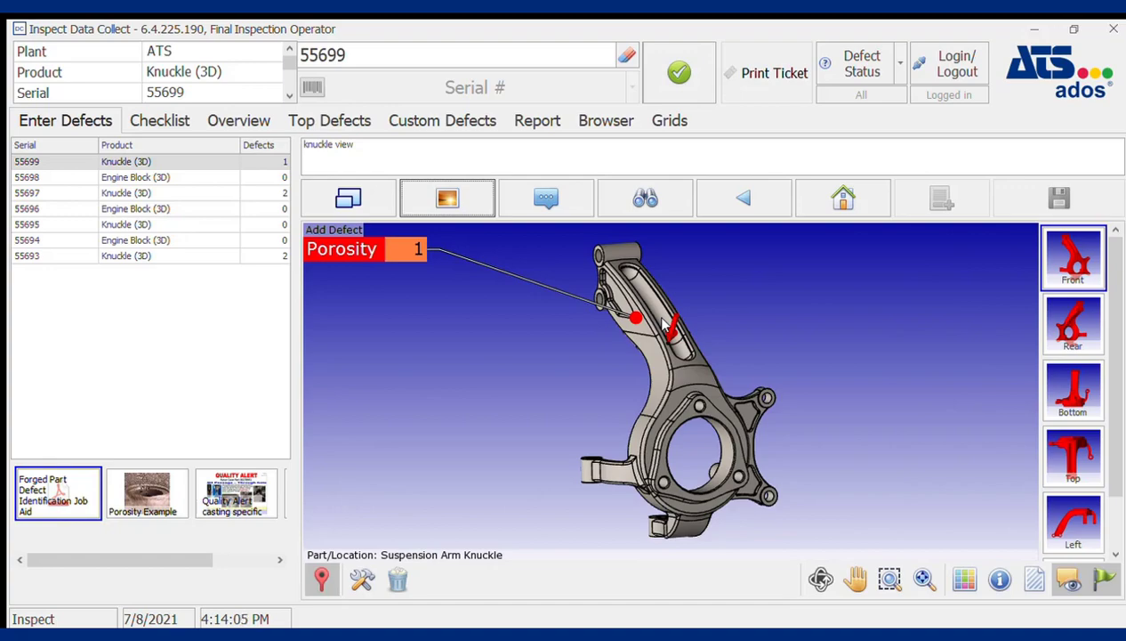
Save a Contamination defect on the knuckle's brake caliper arm.
left_click(746, 393)
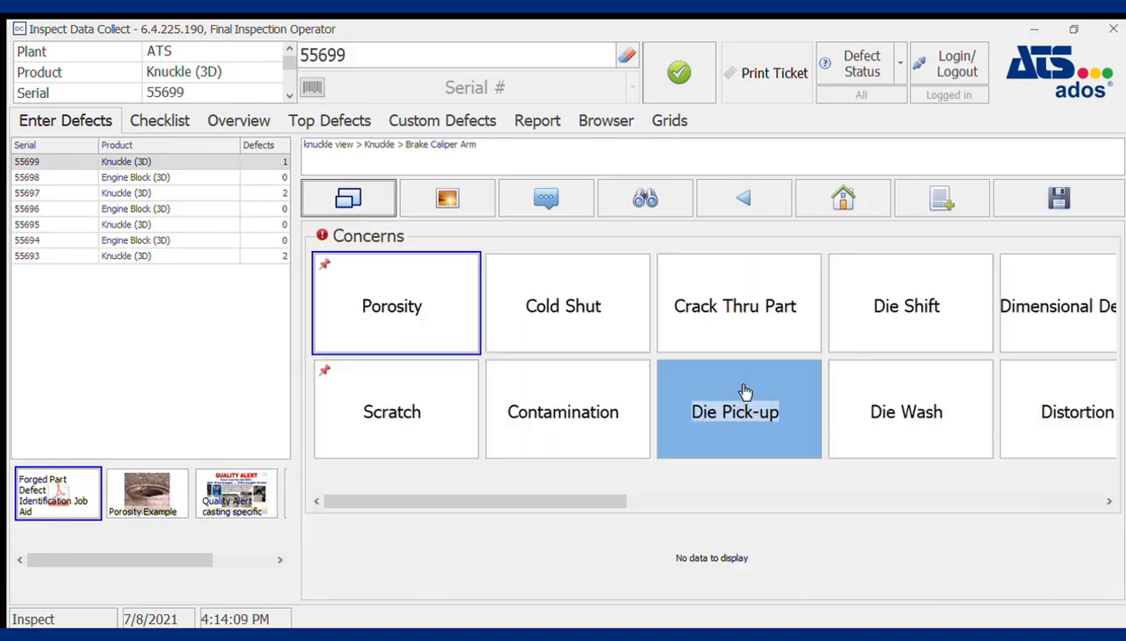
left_click(533, 393)
left_click(1059, 194)
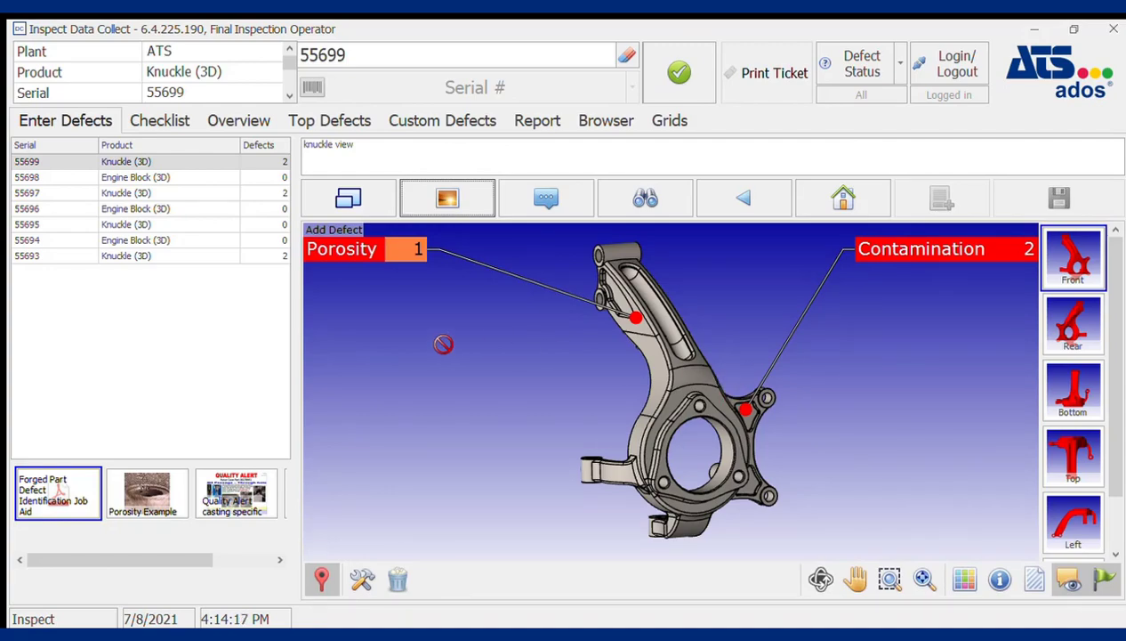
Select the forged part defect job aid and adjust its panel.
left_click(53, 469)
left_click_drag(235, 494, 489, 413)
left_click_drag(490, 414, 326, 115)
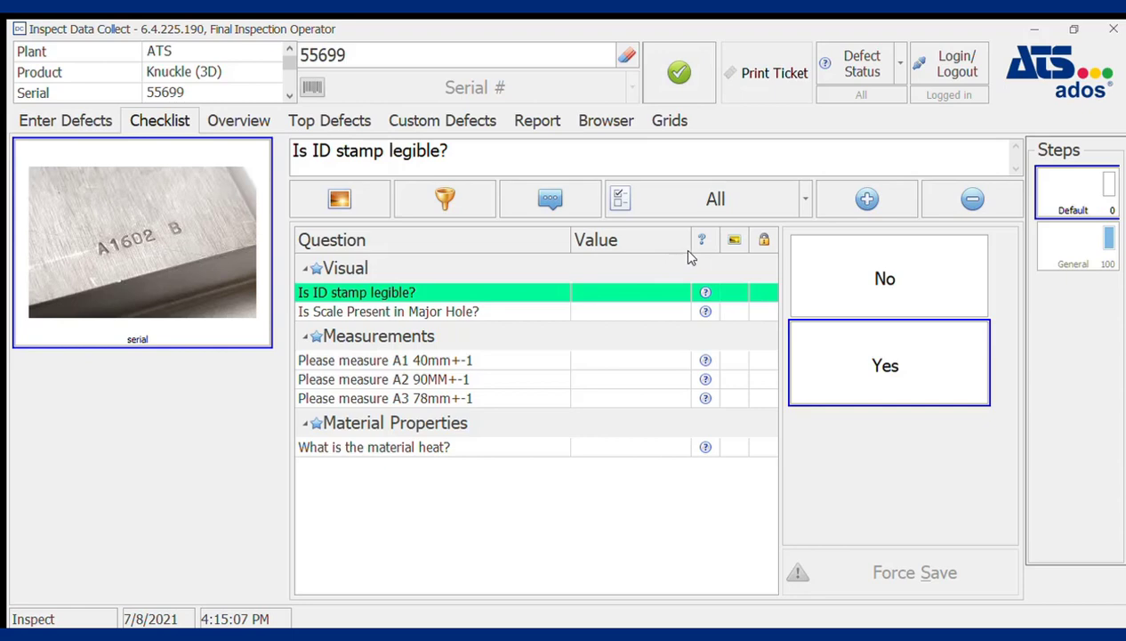
Answer Yes for ID stamp legible and No for scale in the major hole.
left_click(864, 340)
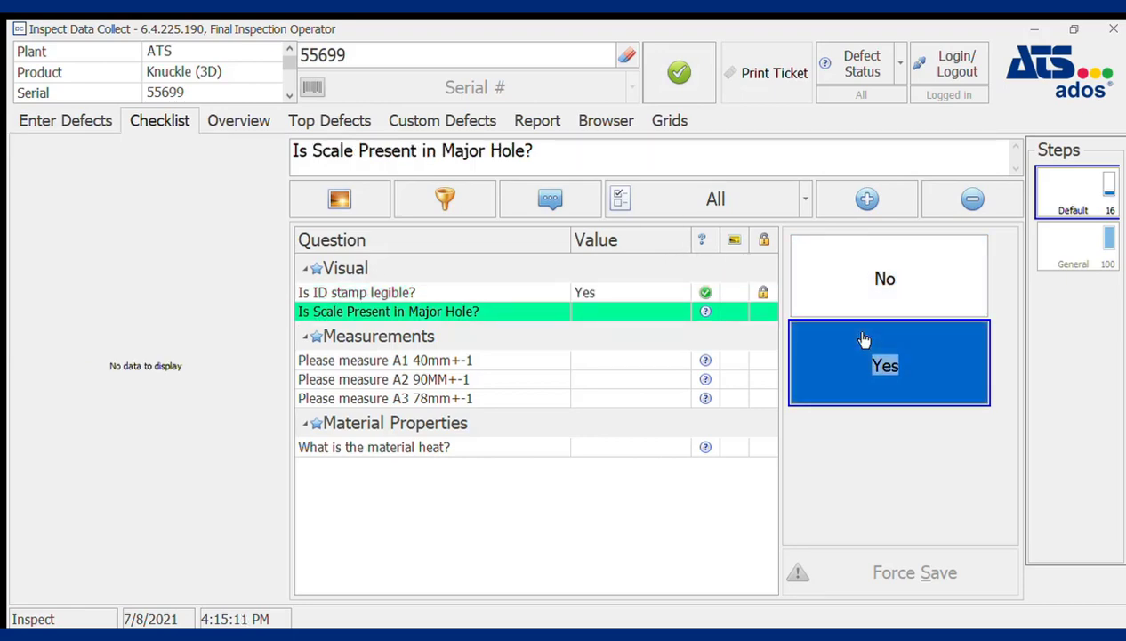
left_click(857, 267)
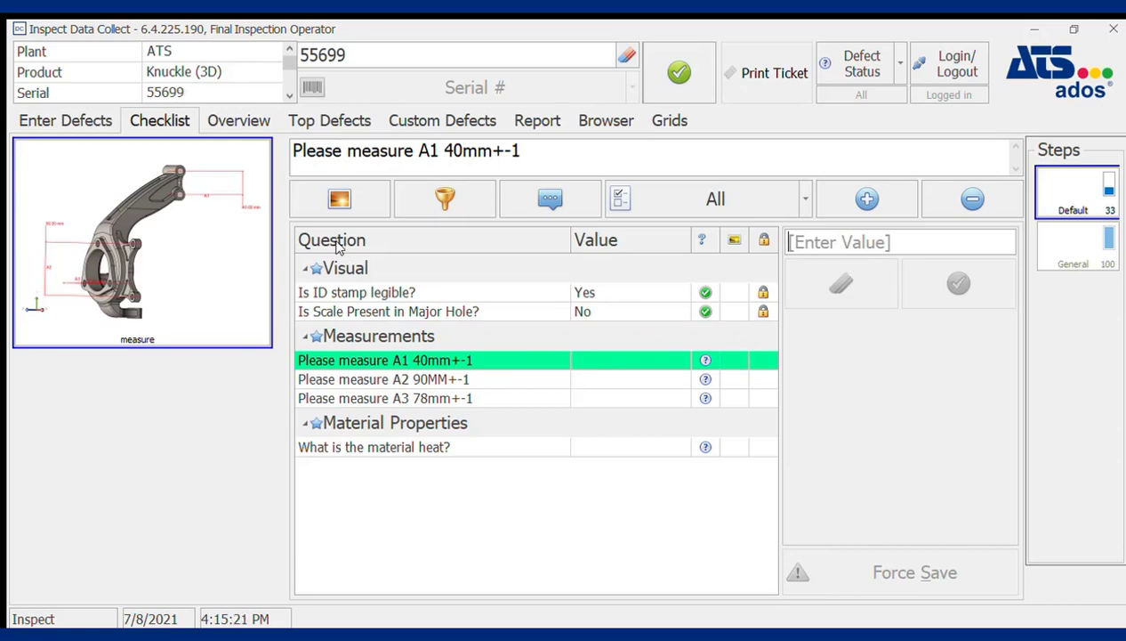
left_click(226, 220)
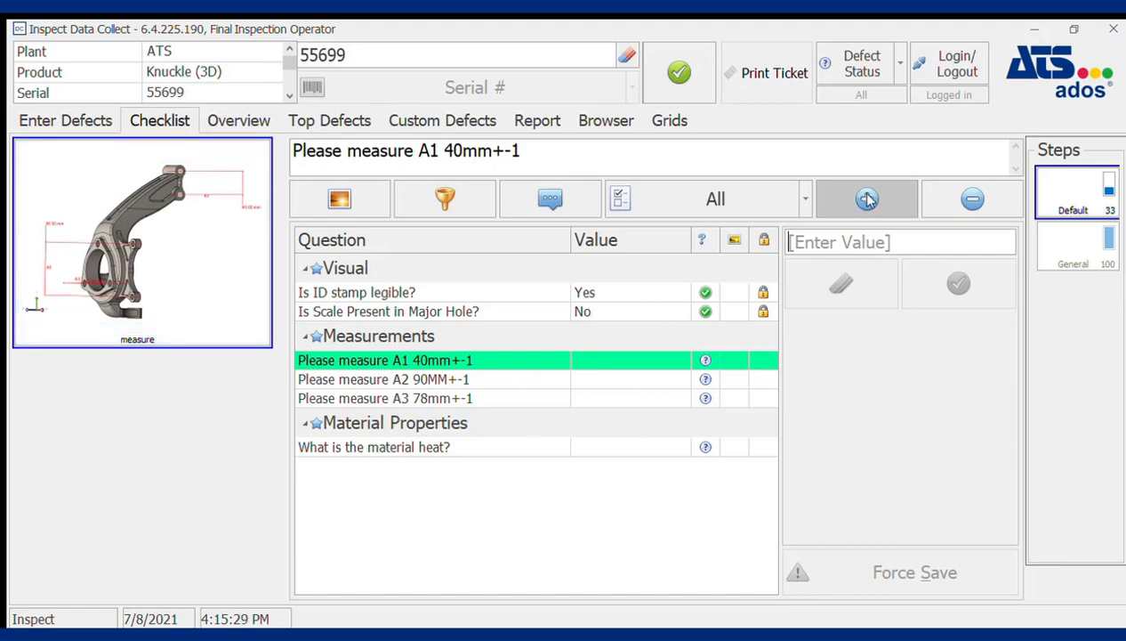
Record measurements A1 as 41.00 and A2 as 90.00.
left_click(872, 226)
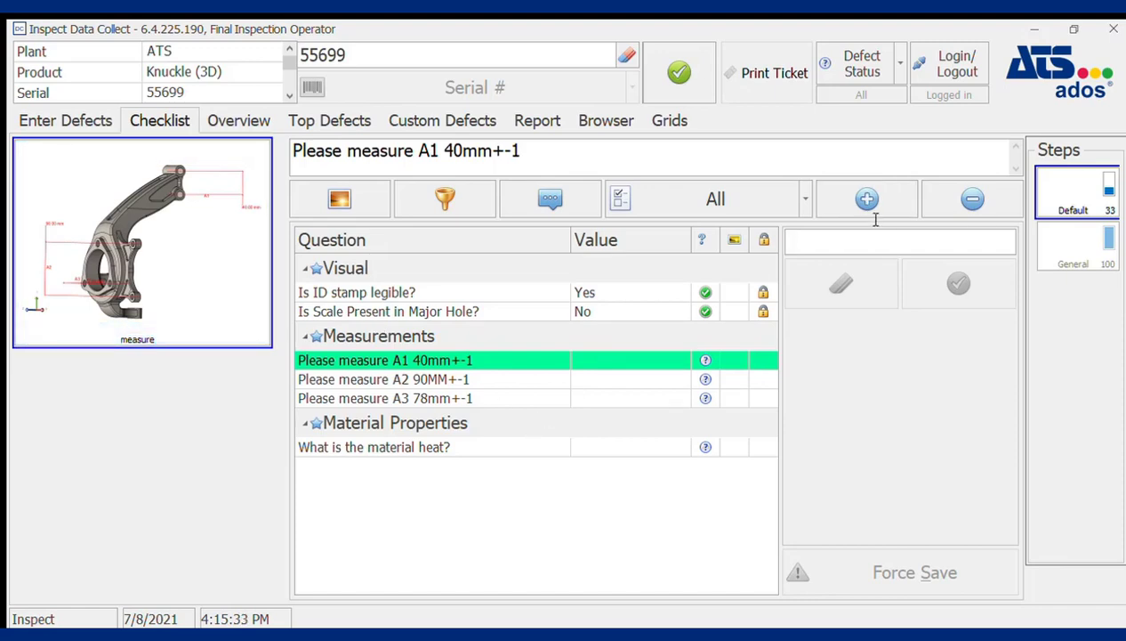
type("41")
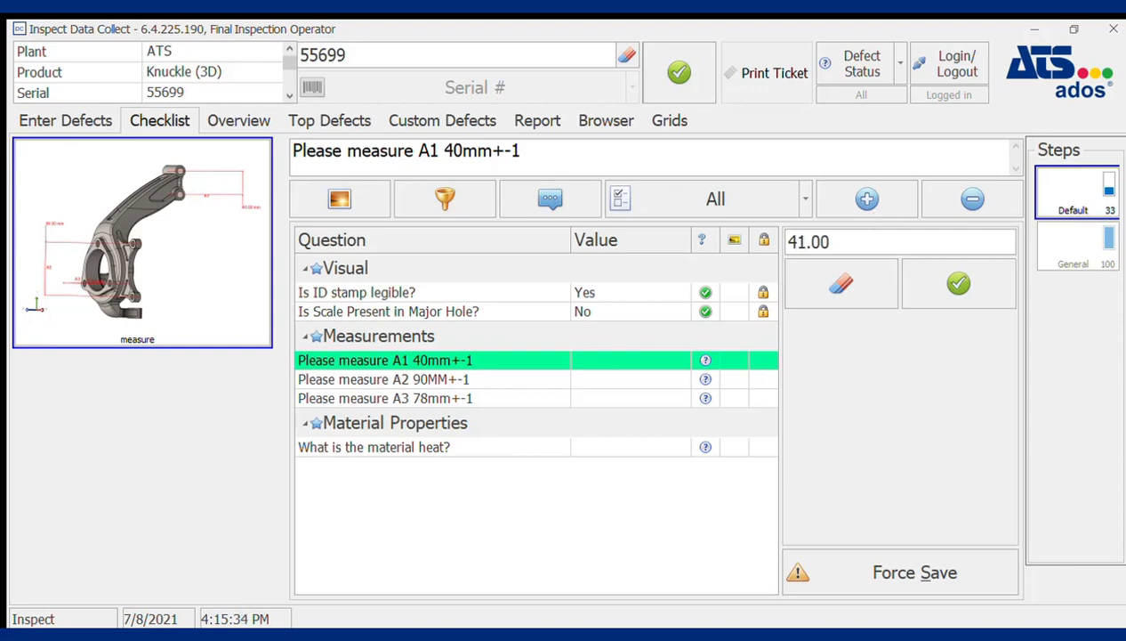
left_click(959, 261)
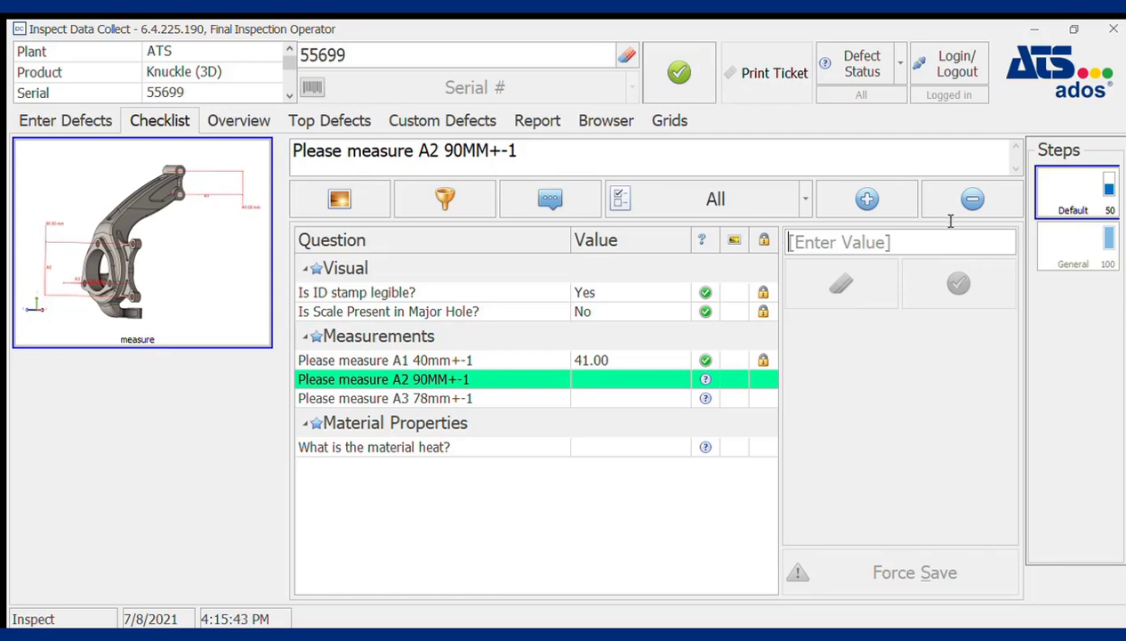
type("90")
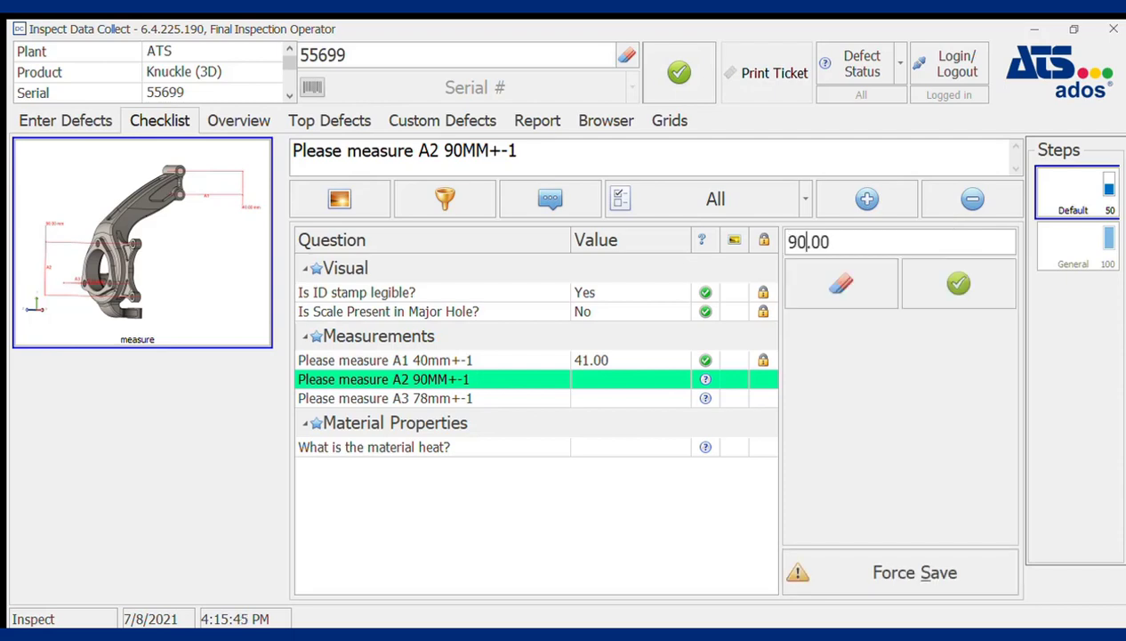
left_click(943, 257)
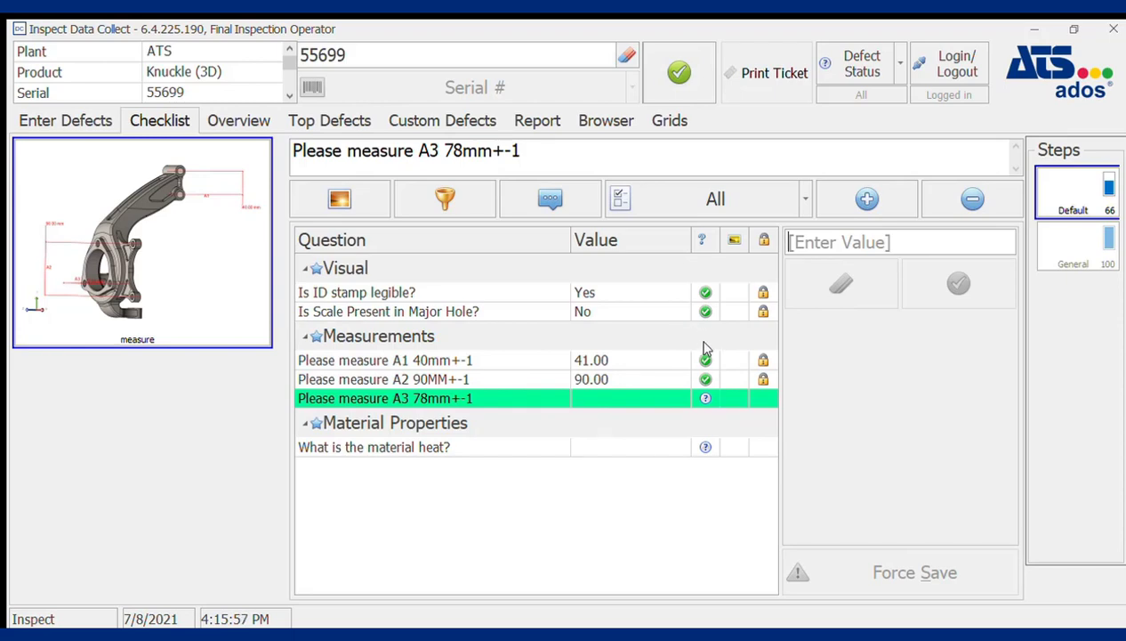
Force-save the out-of-spec A3 value 81.00 and set material heat to B7367.
left_click(840, 229)
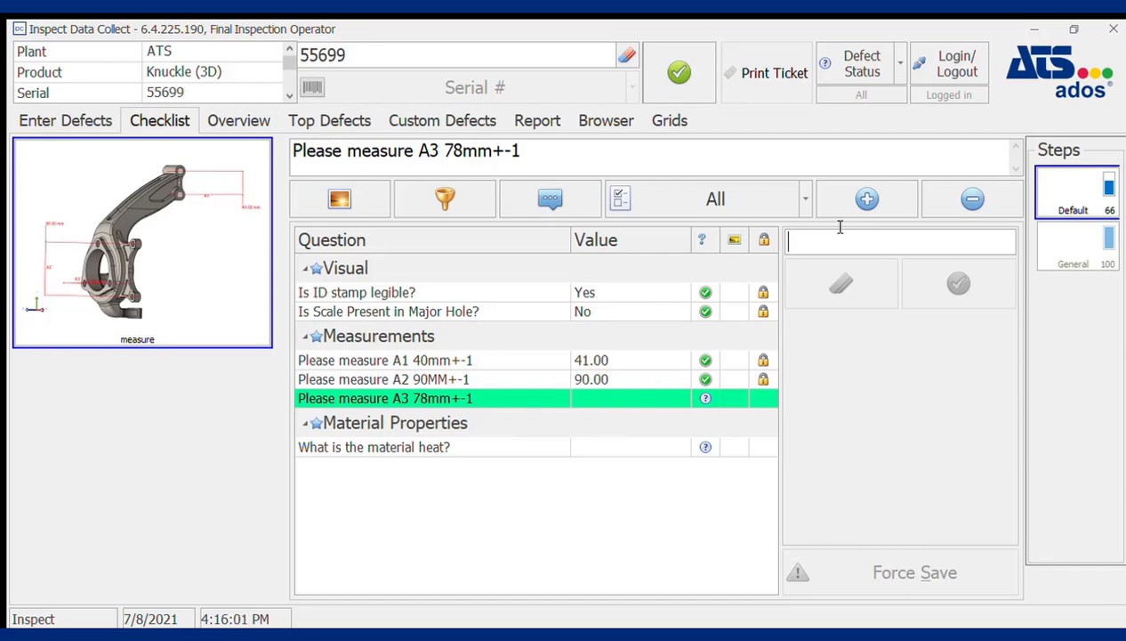
type("81")
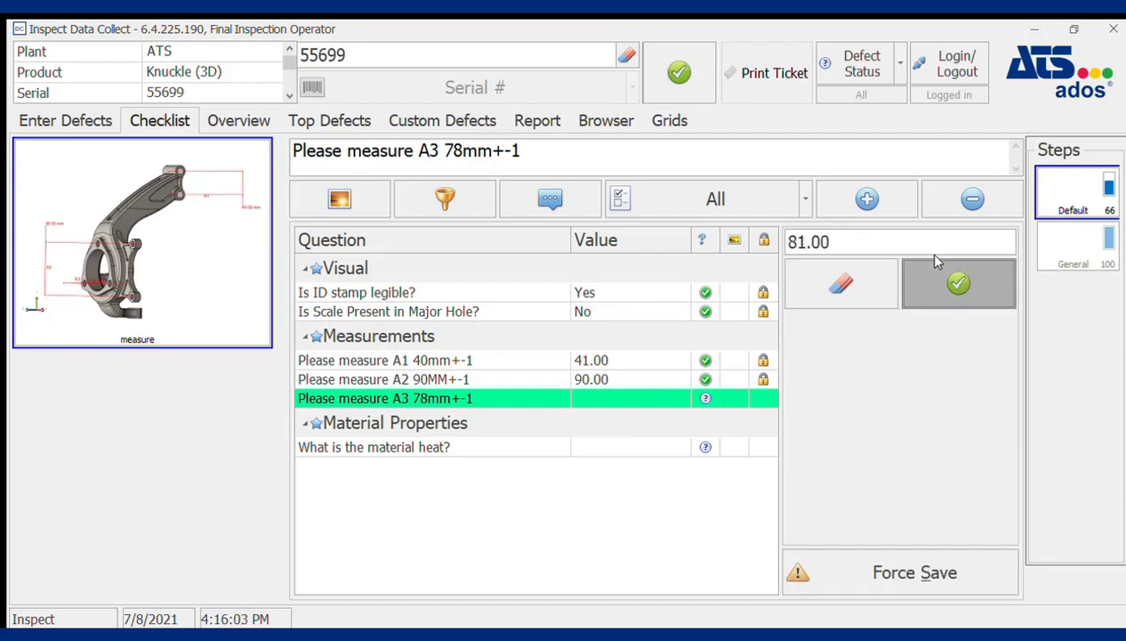
left_click(934, 260)
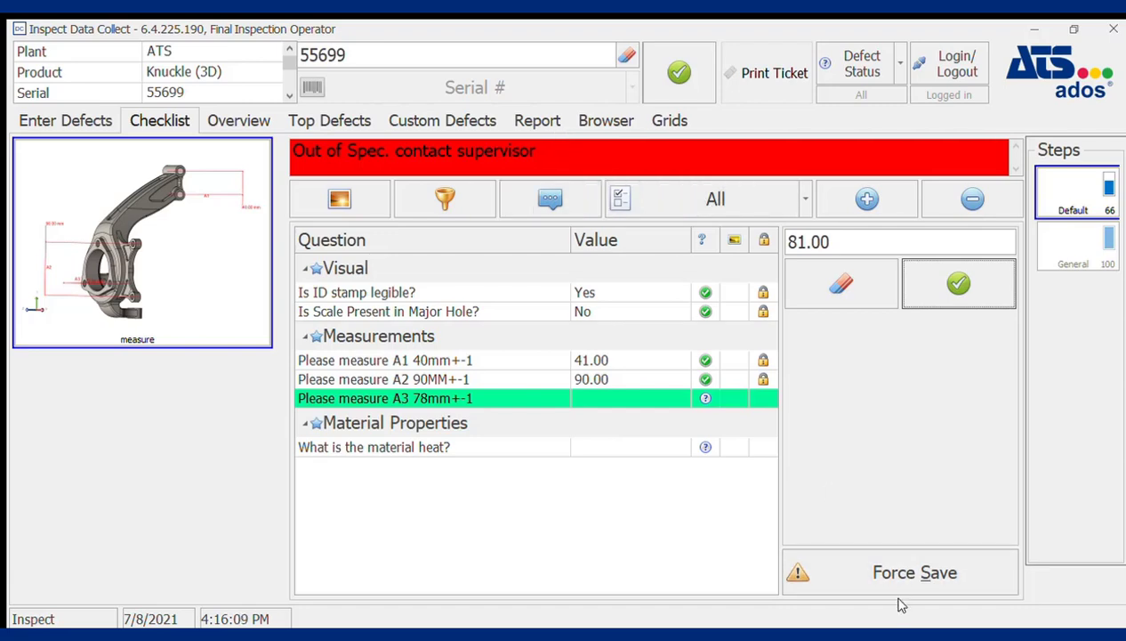
left_click(872, 556)
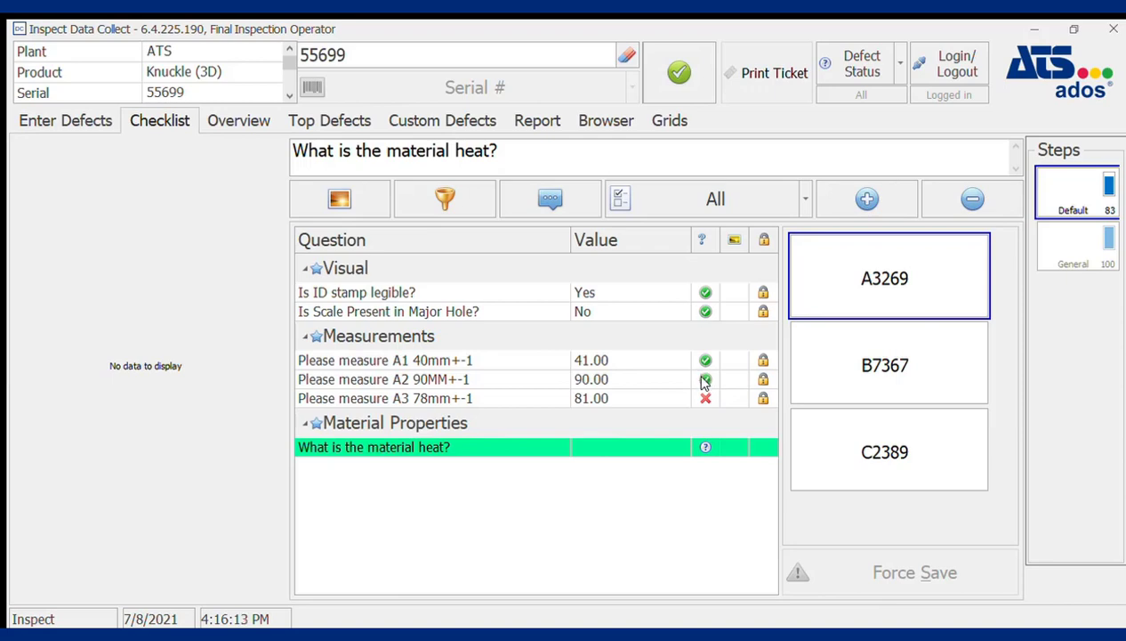
left_click(925, 351)
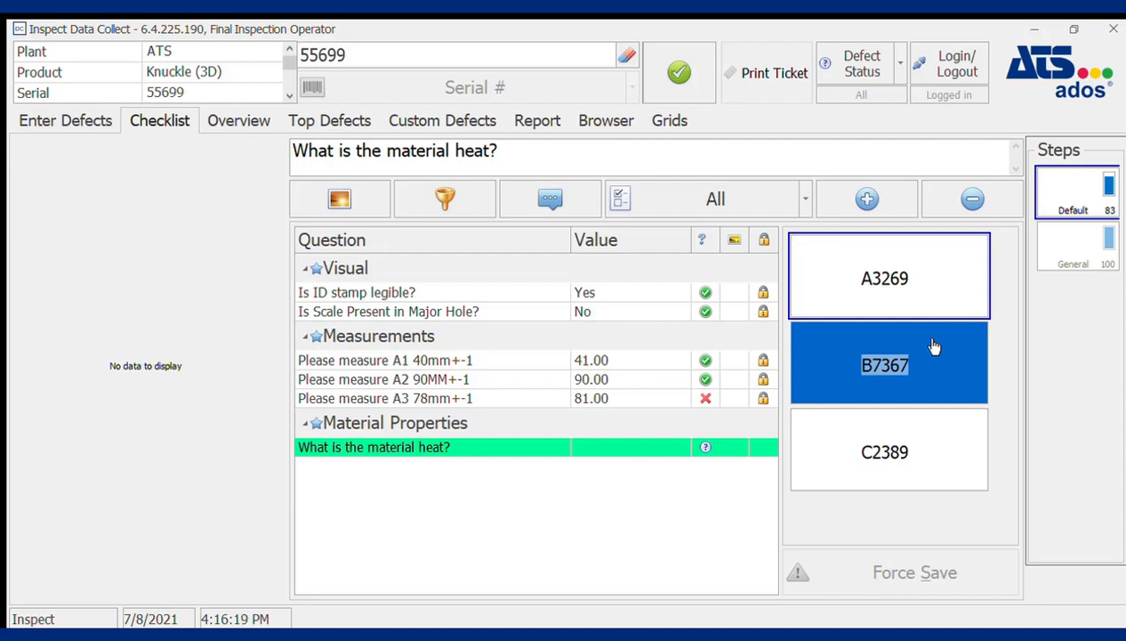
left_click(933, 346)
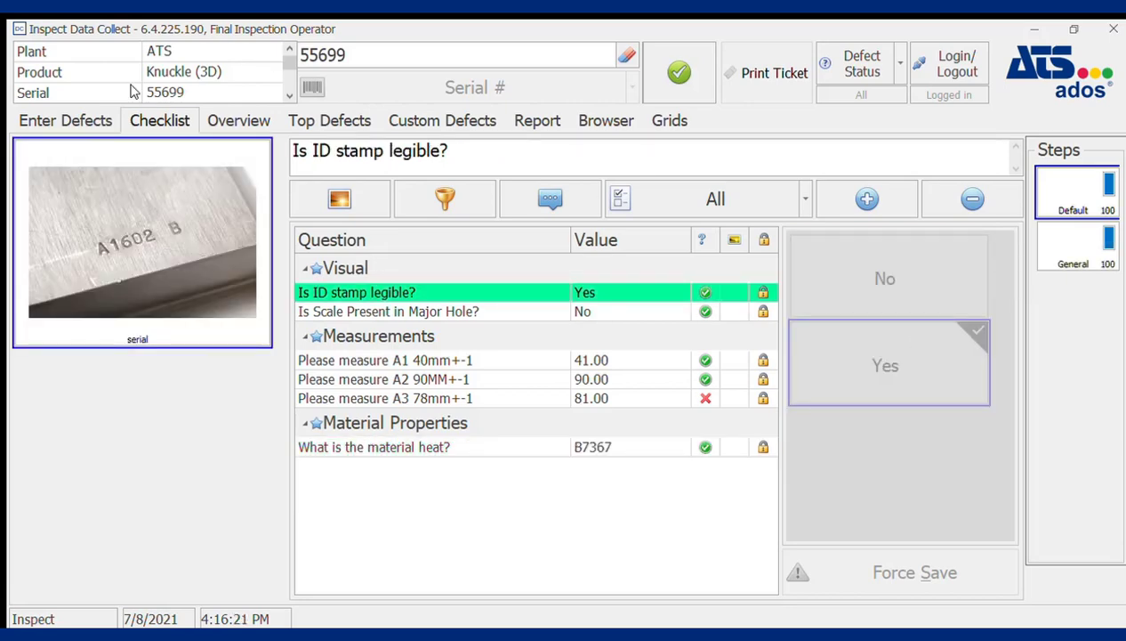
Return to the Enter Defects tab.
left_click(59, 114)
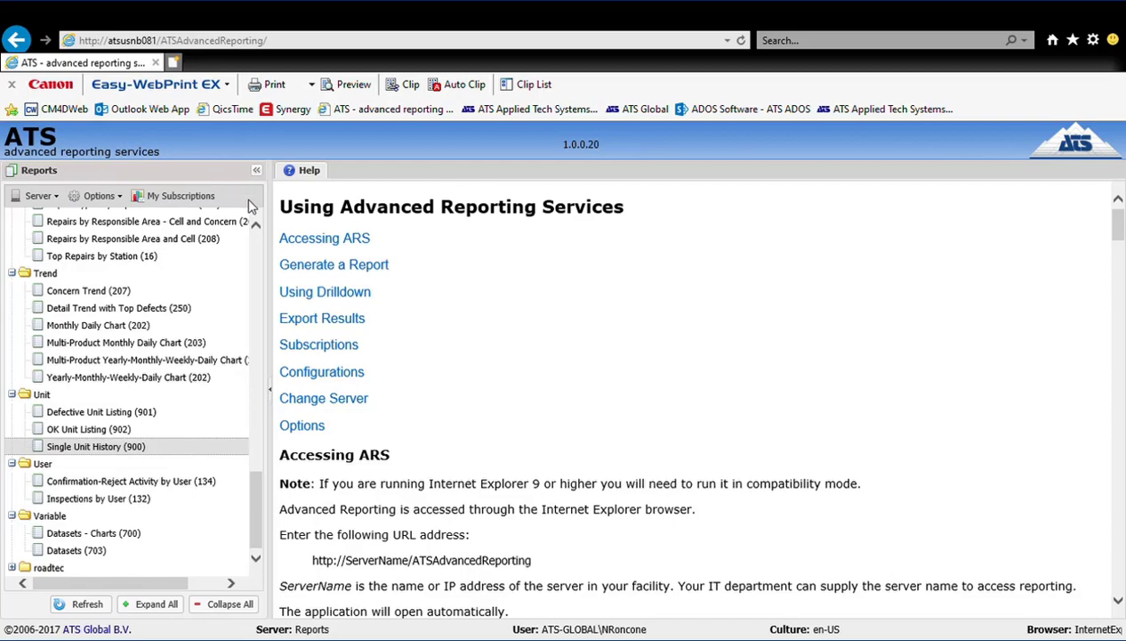
Open the Single Unit History (900) report from the Unit reports.
mouse_move(256, 495)
left_mouse_down()
mouse_move(256, 242)
mouse_move(260, 502)
left_mouse_up()
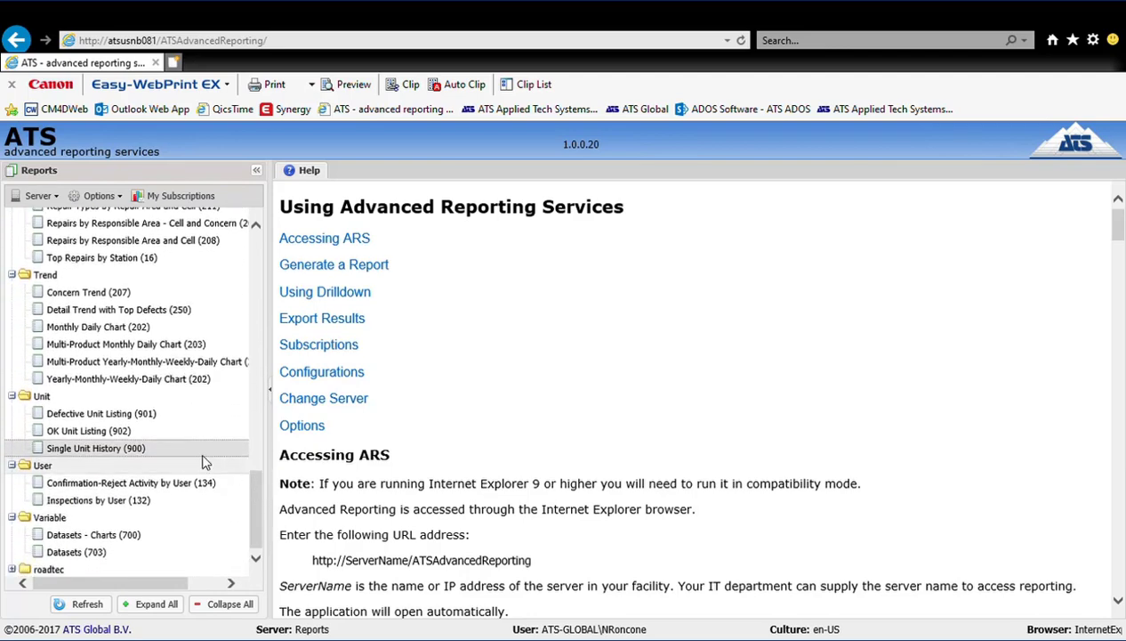
left_click(102, 450)
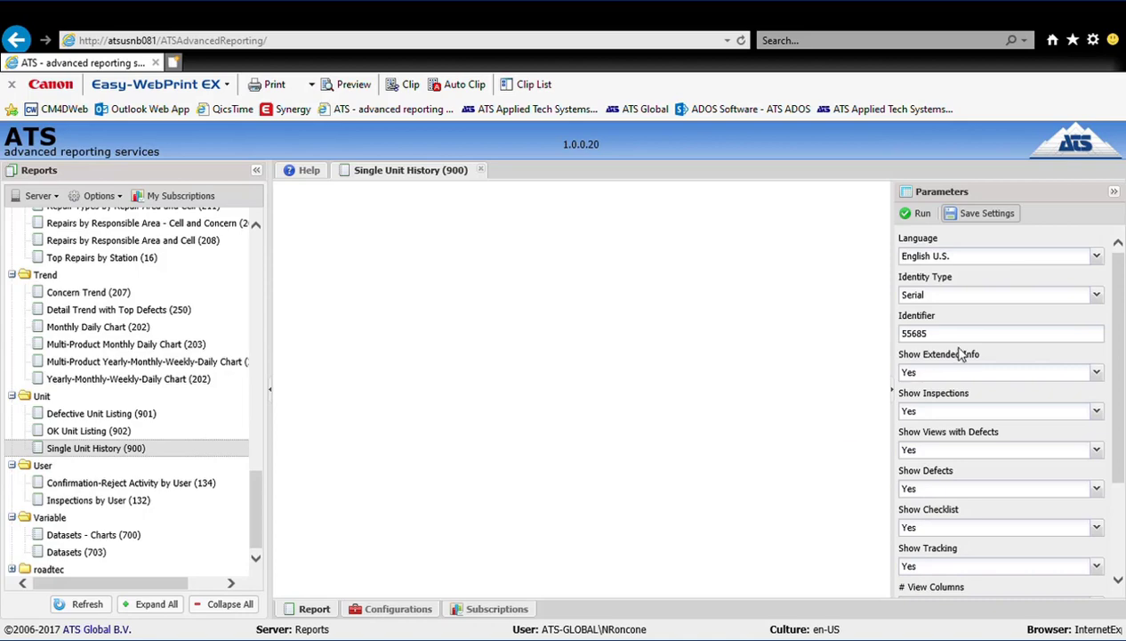
Run the report for serial 55685 with parameters and report list collapsed.
double_click(930, 334)
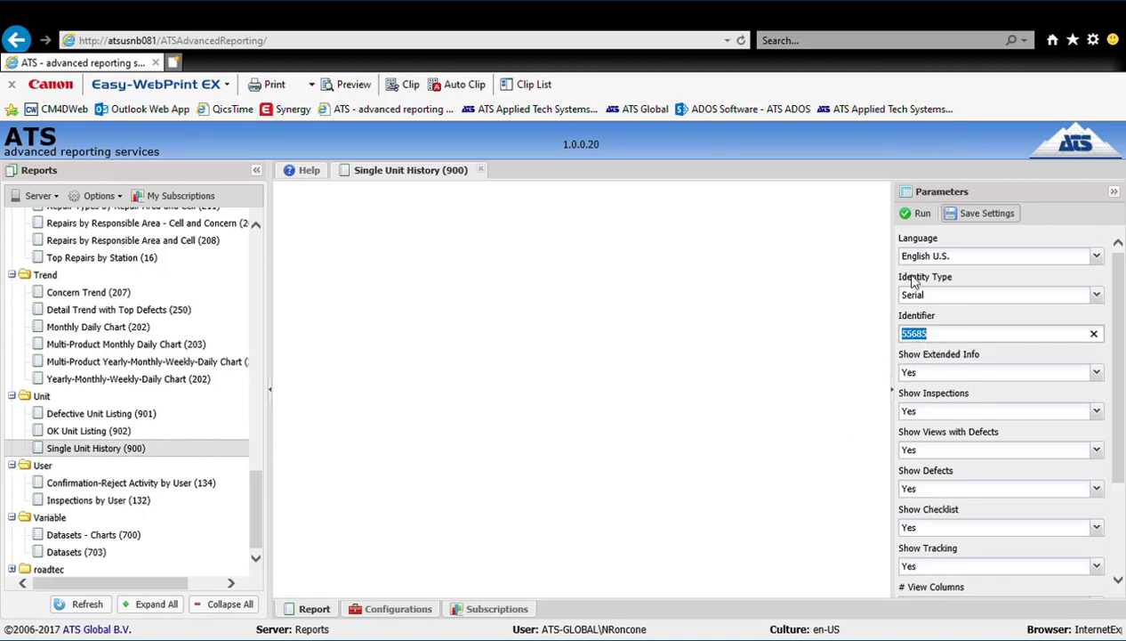
left_click(922, 217)
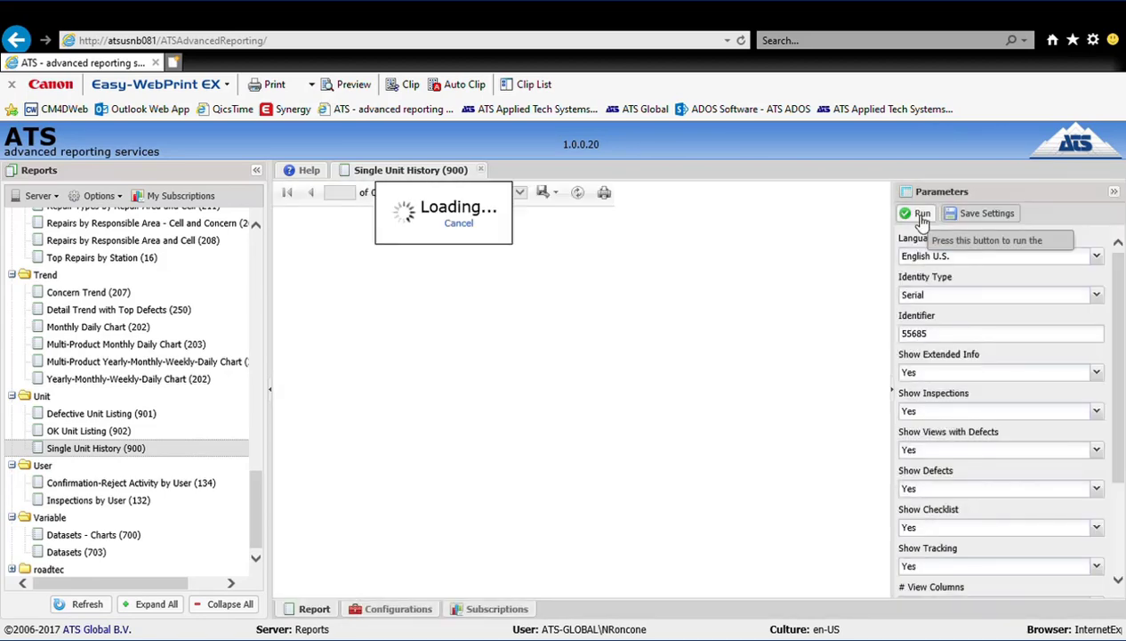
left_click(892, 395)
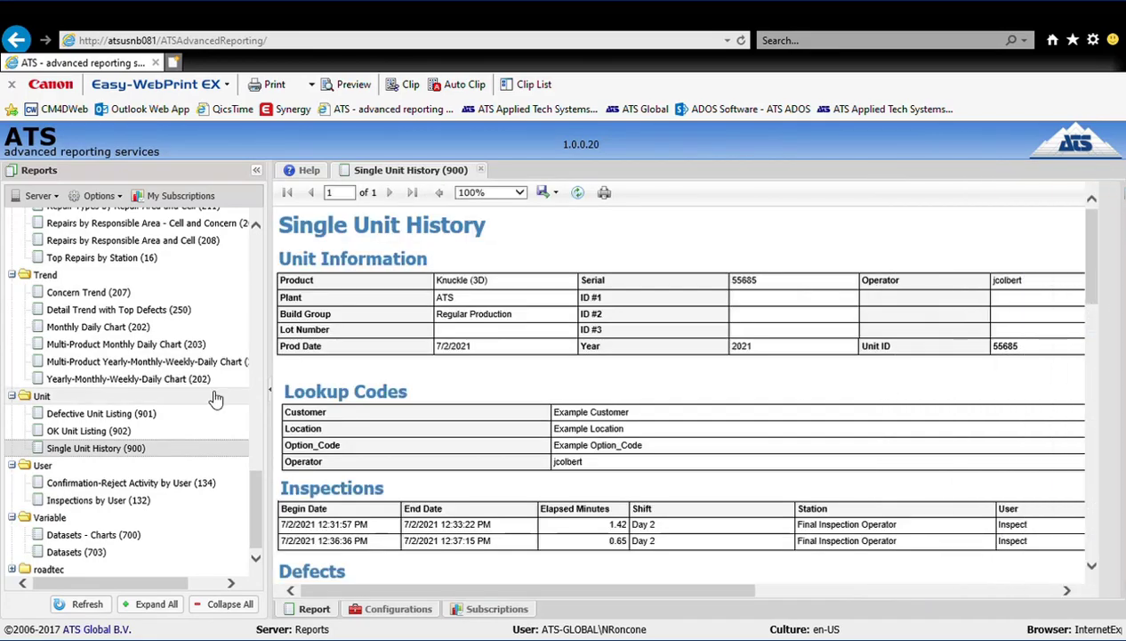
left_click(273, 395)
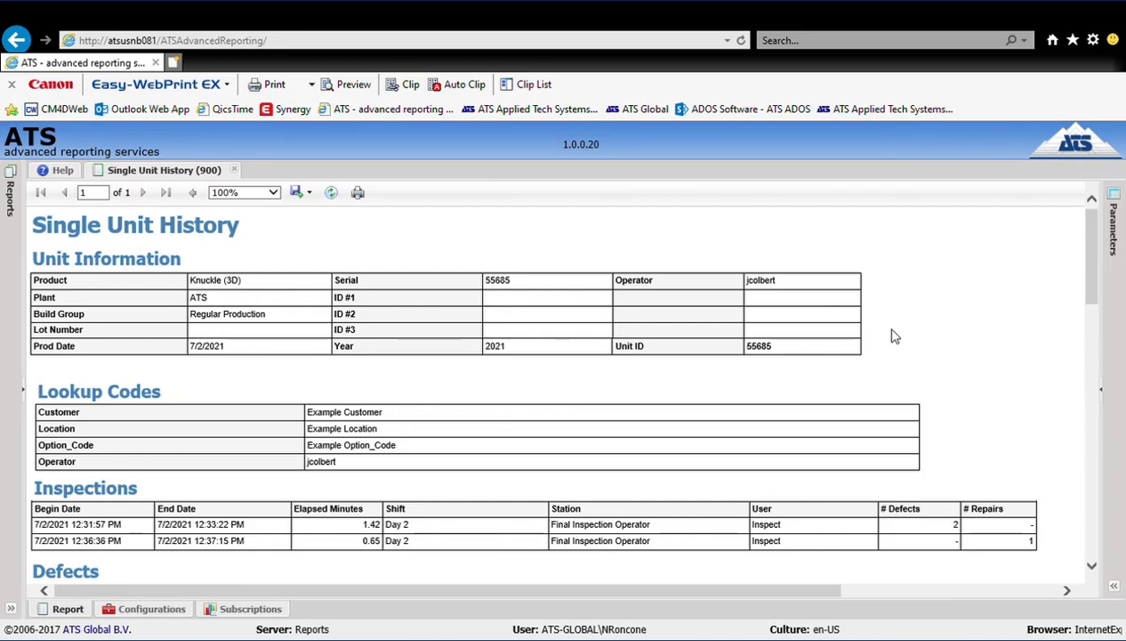
Scroll through the defects and checklist results, including the failed A3 of 76.30.
left_click_drag(1096, 278, 1104, 339)
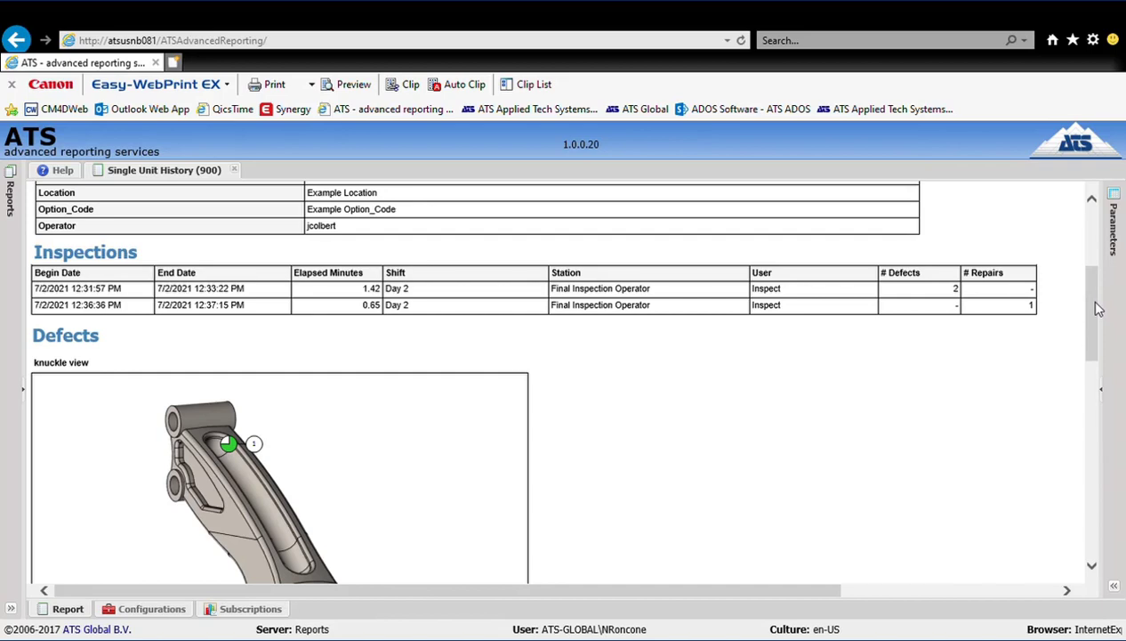
left_click_drag(1097, 307, 1095, 363)
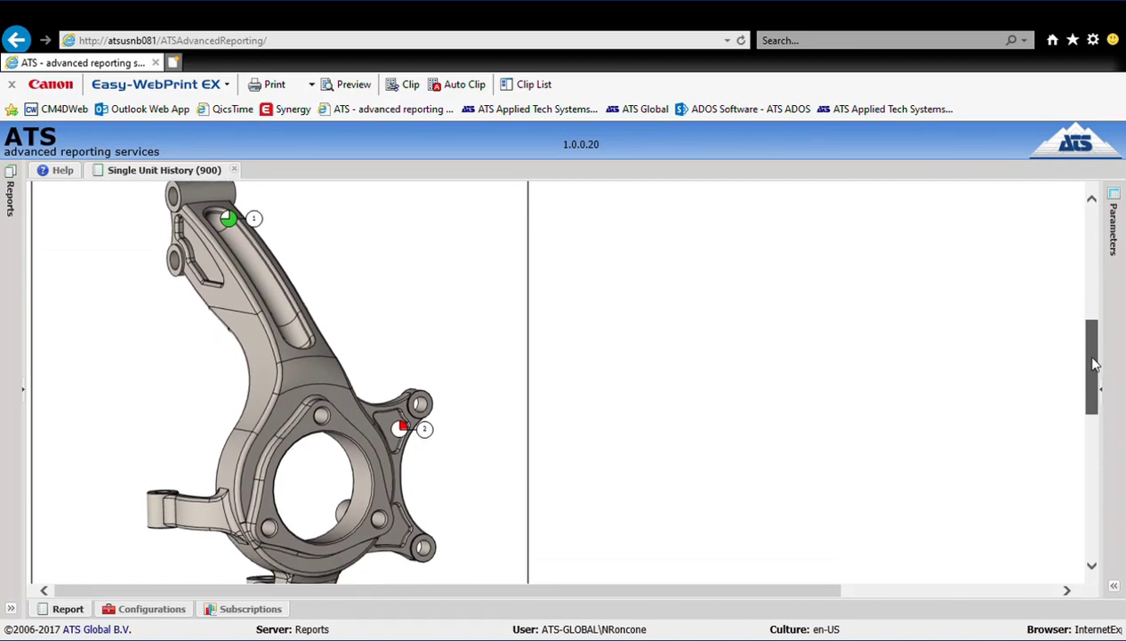
left_click_drag(1095, 363, 1100, 458)
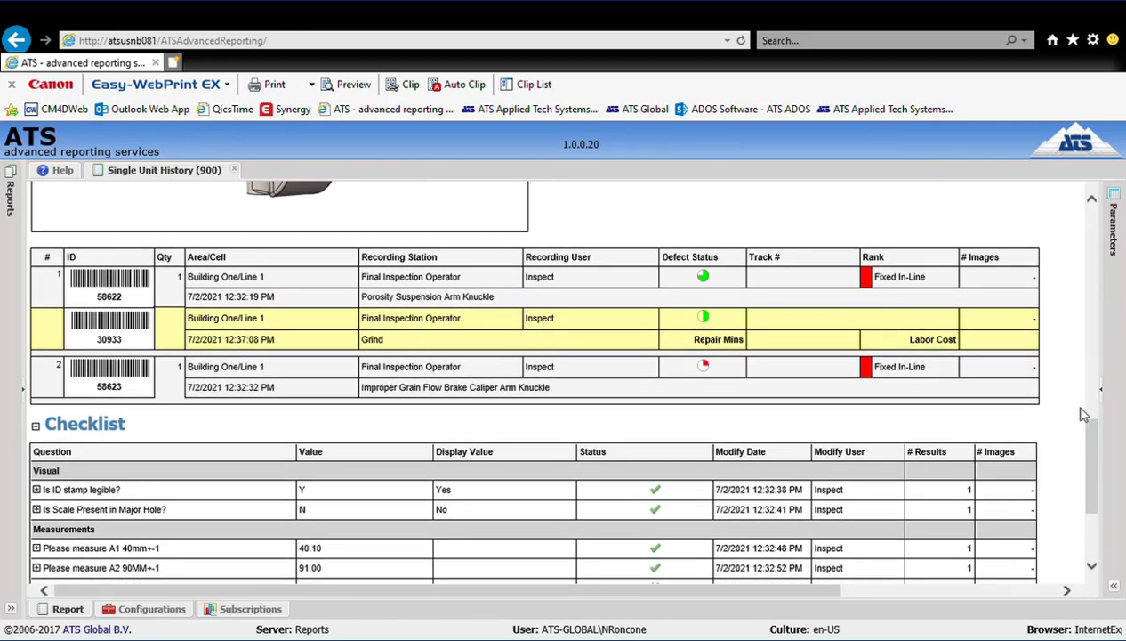
left_click_drag(1095, 440, 1098, 485)
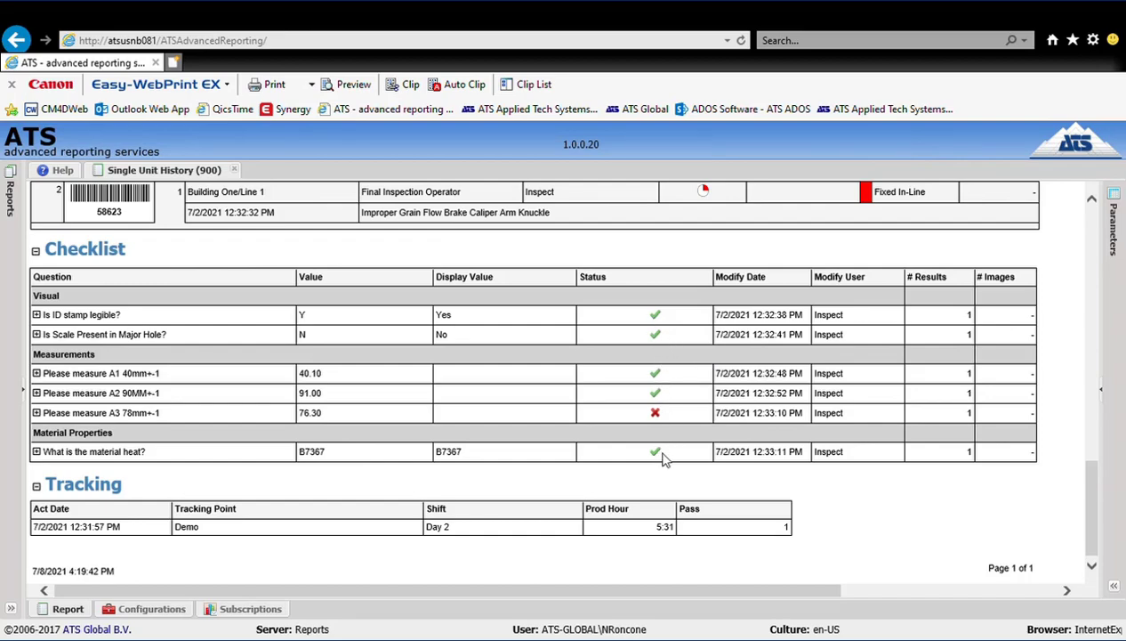
left_click(25, 394)
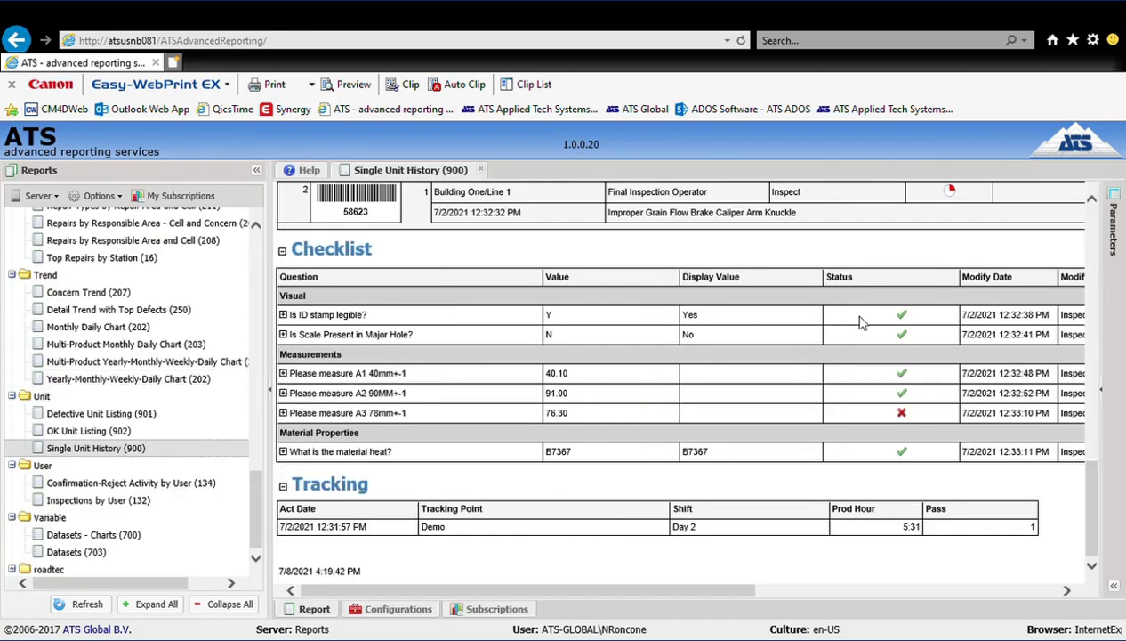
Run the Concern Ranking - Andon (144) report and drill into Porosity by product.
left_click(1104, 395)
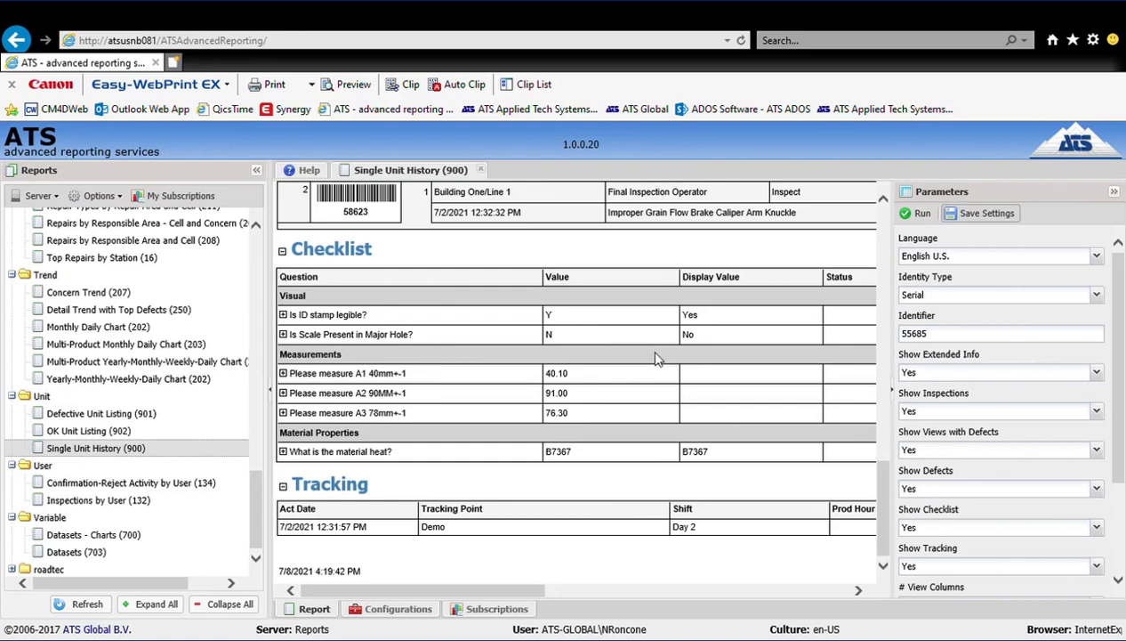
scroll(256, 472, "up", 3)
left_click_drag(255, 472, 263, 249)
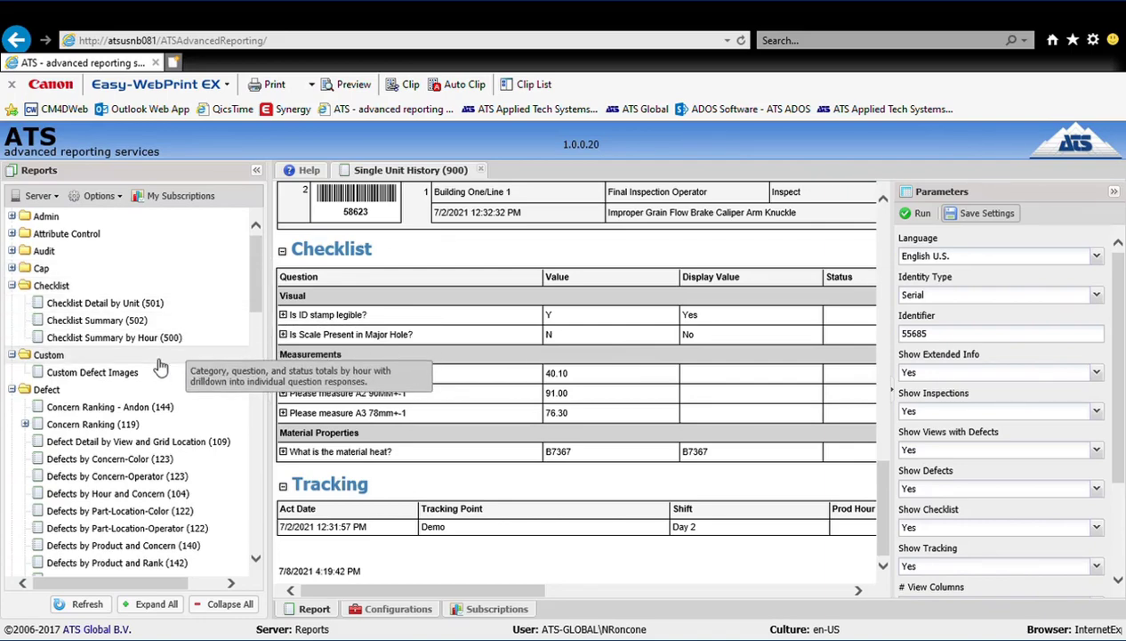
left_click(78, 408)
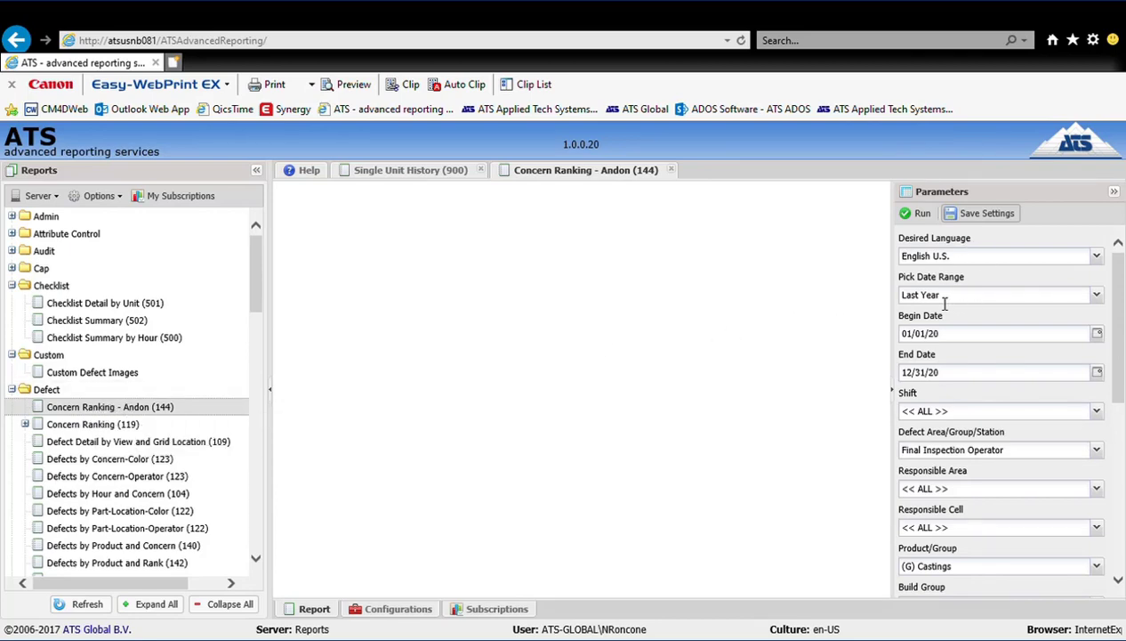
left_click(924, 215)
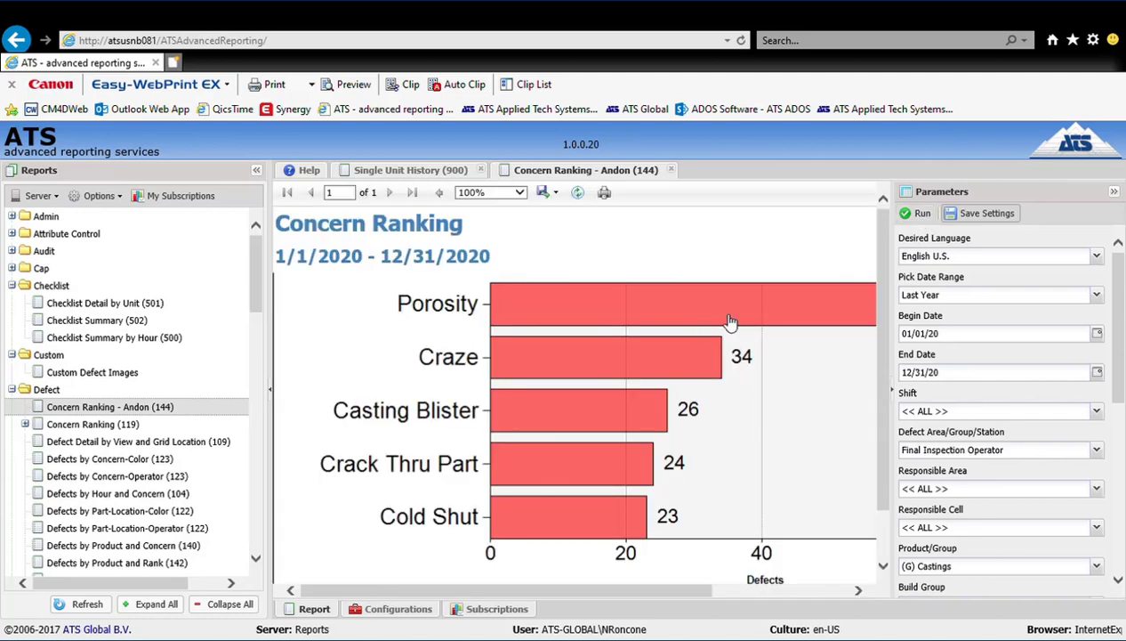
left_click(896, 390)
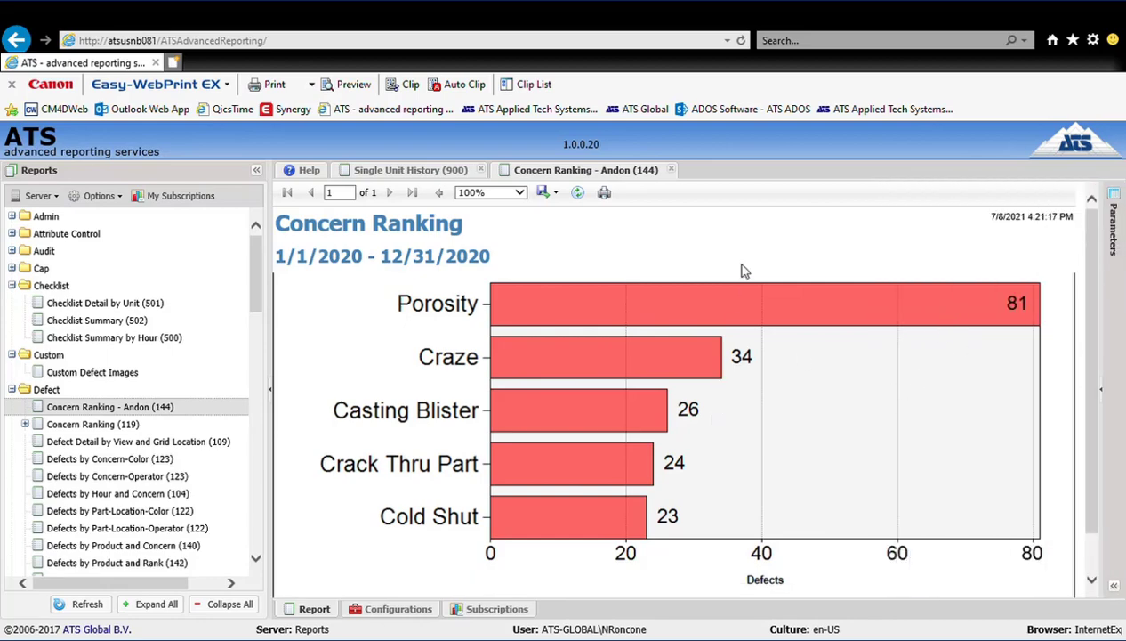
left_click(527, 311)
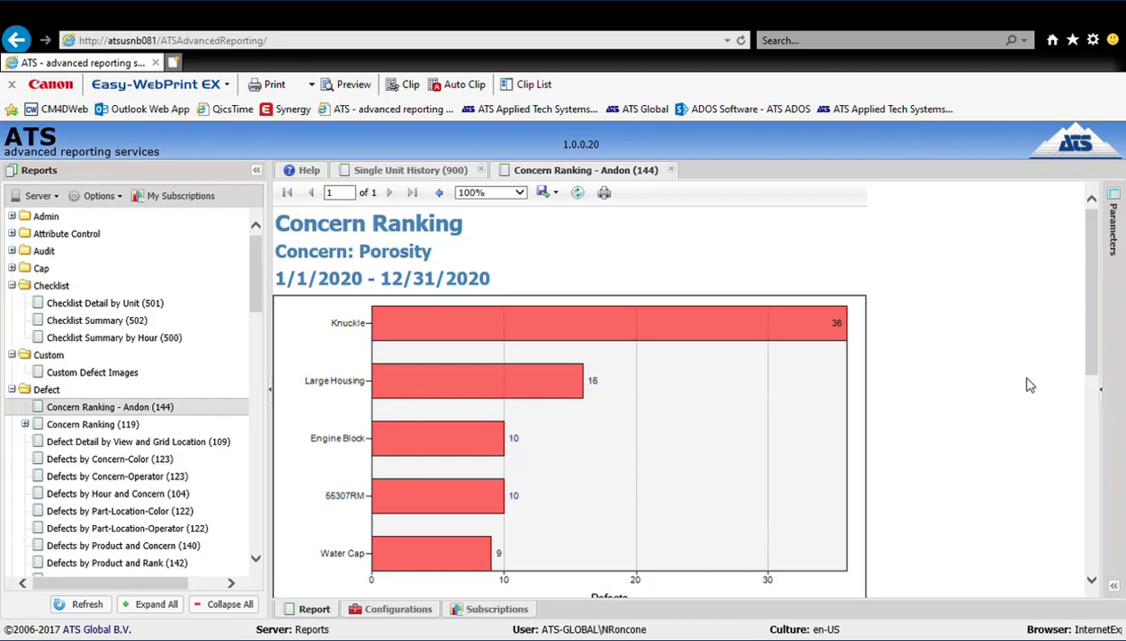
Open the Defects by Hour and Concern (104) report.
left_click(1104, 393)
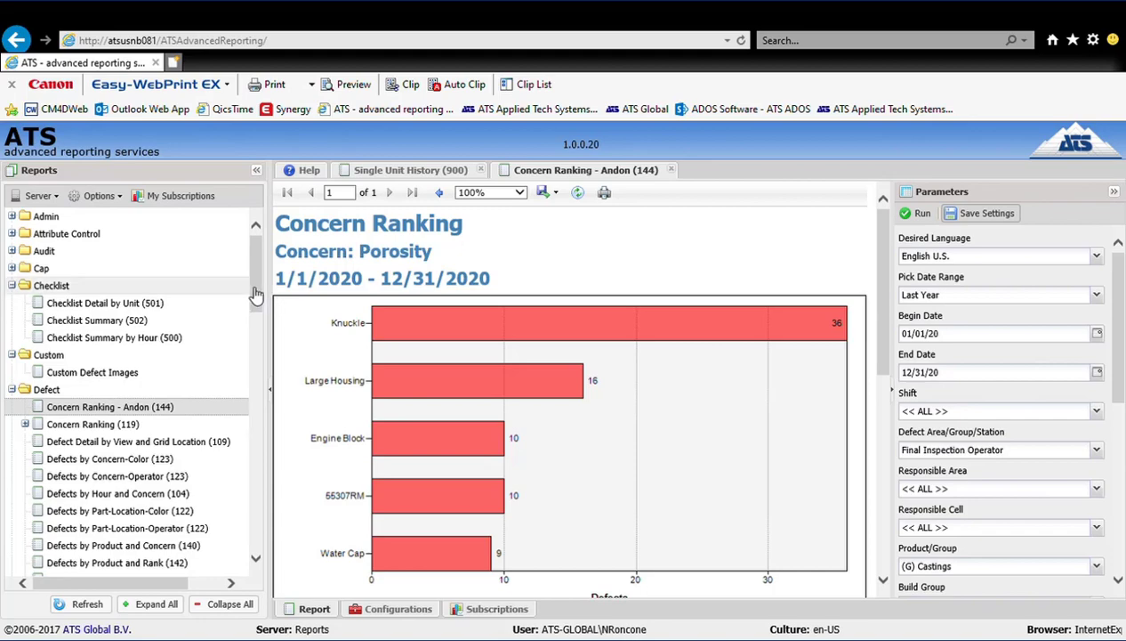
left_click_drag(255, 286, 263, 333)
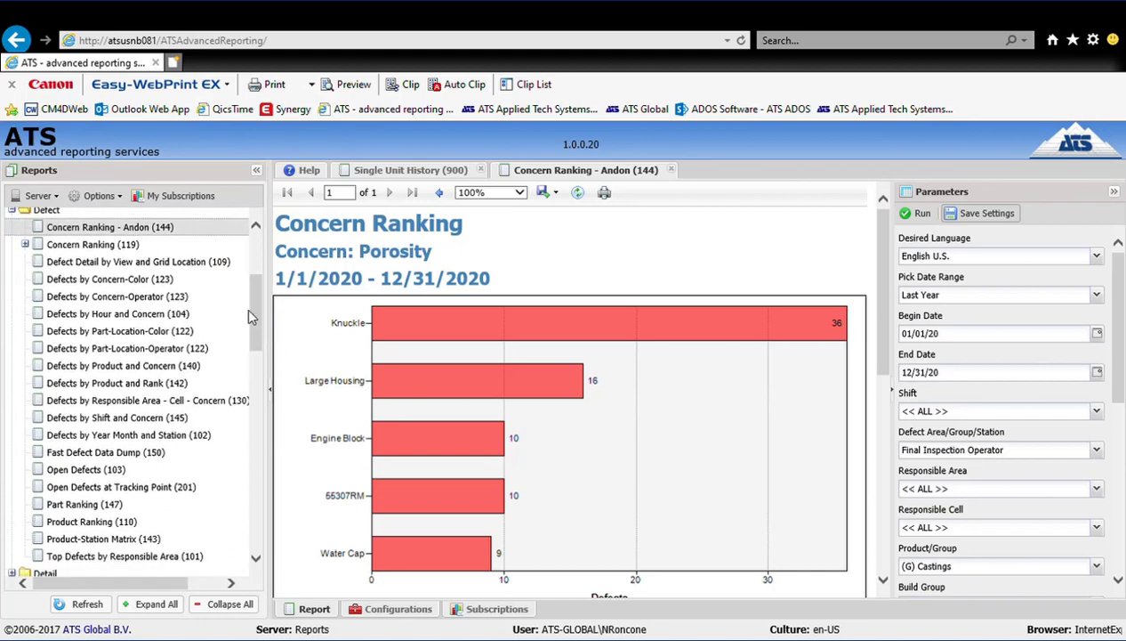
left_click(88, 314)
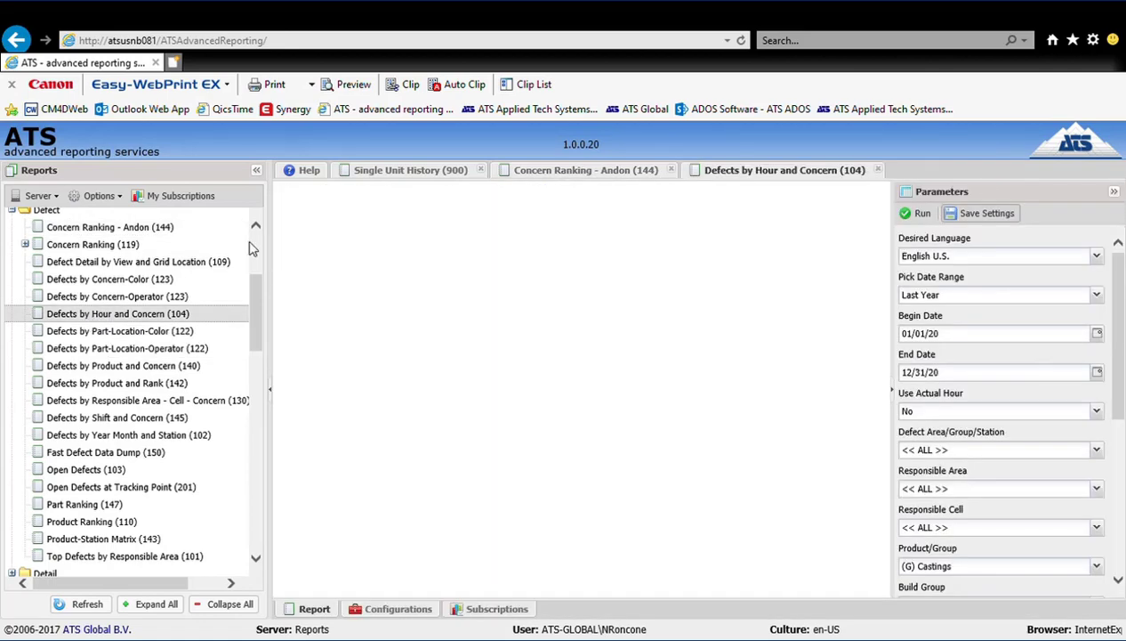
Run the Defects by Hour and Concern report at 75% zoom and view its totals table.
left_click(918, 215)
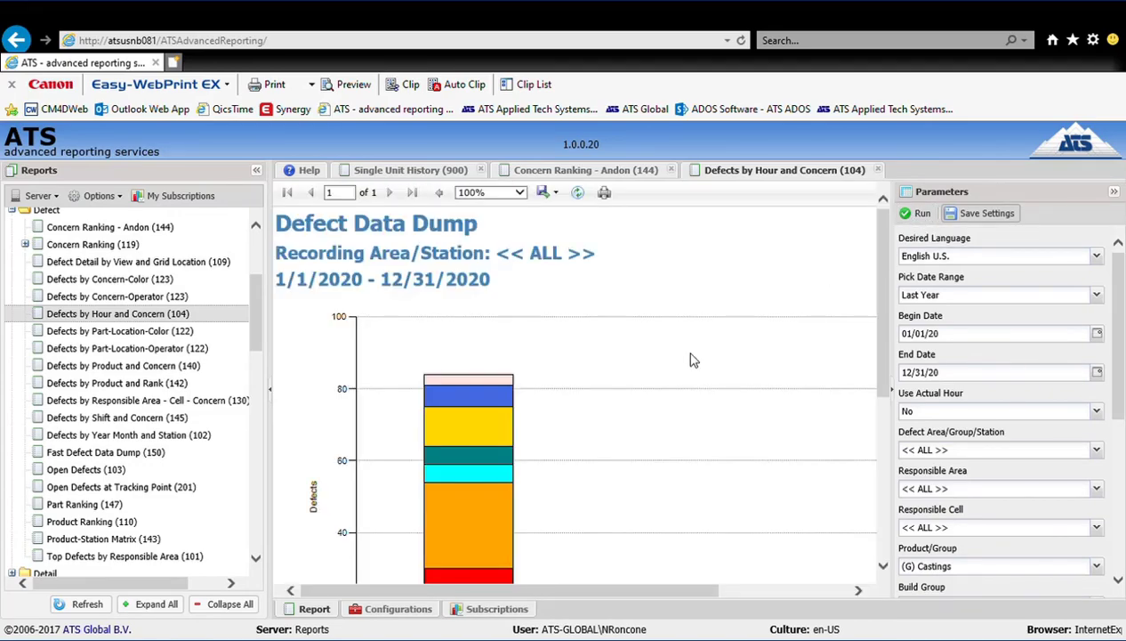
left_click(520, 193)
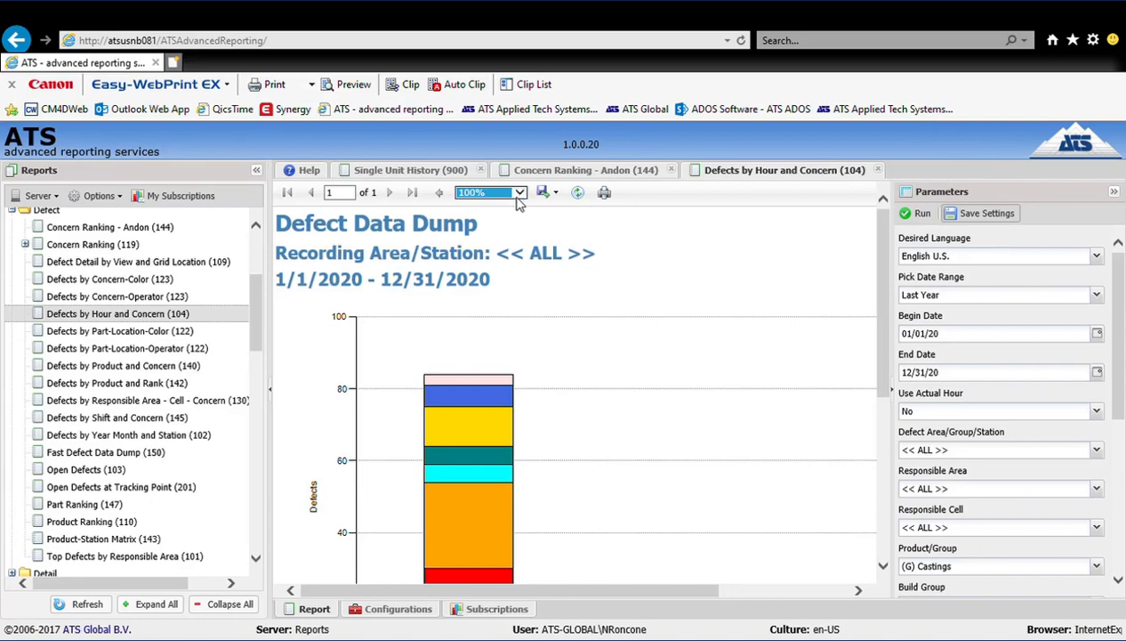
key("Down")
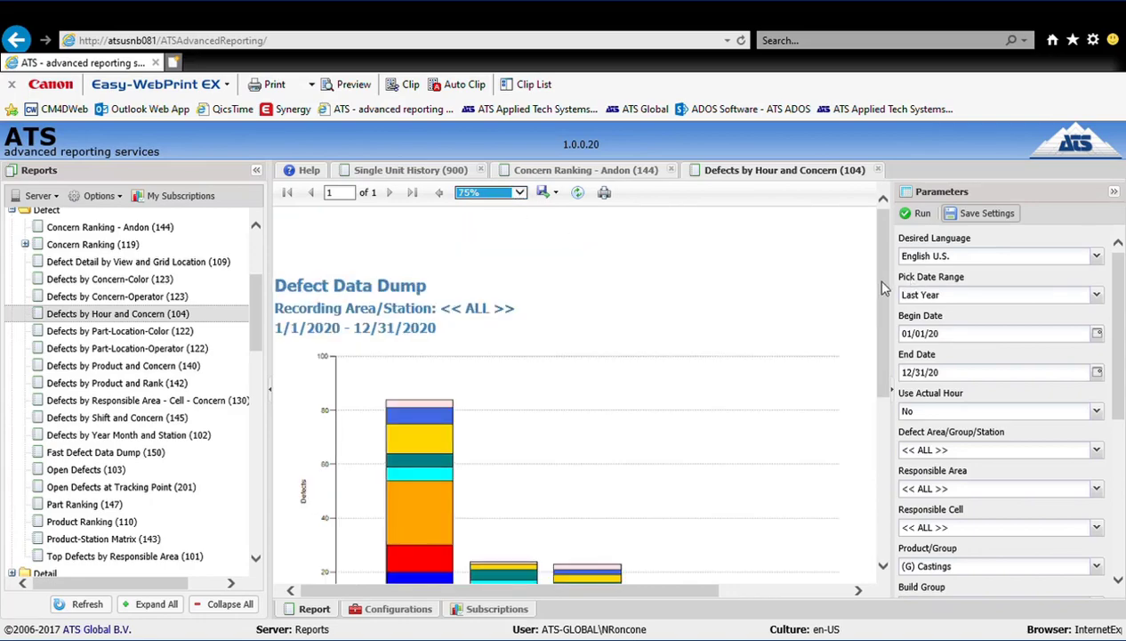
scroll(906, 358, "down", 1)
scroll(906, 358, "down", 1)
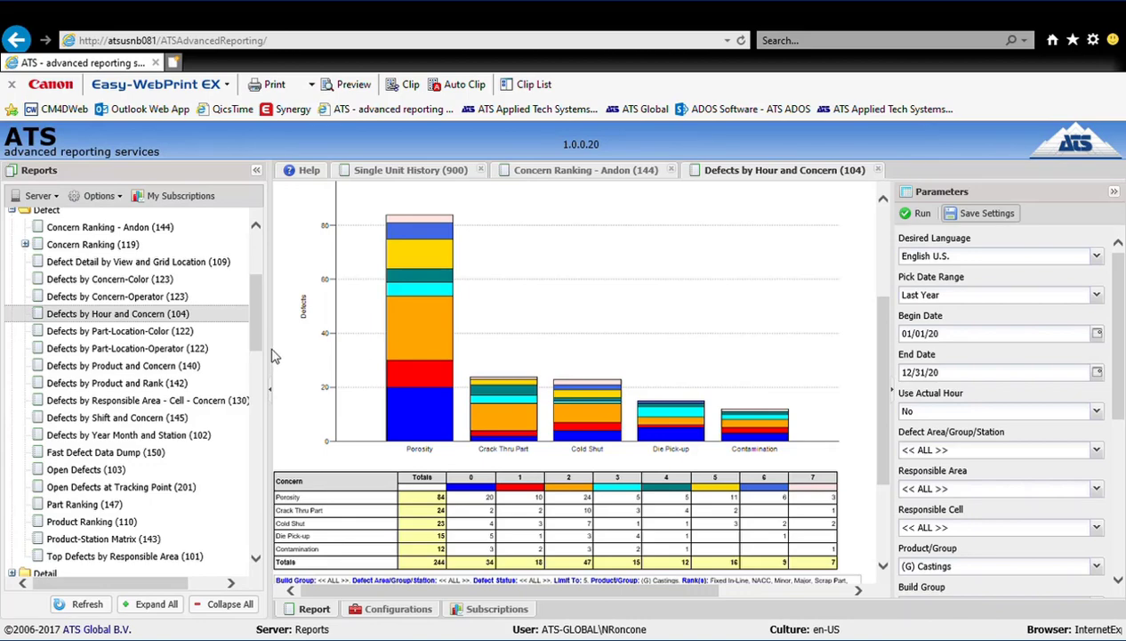
left_click_drag(255, 348, 267, 456)
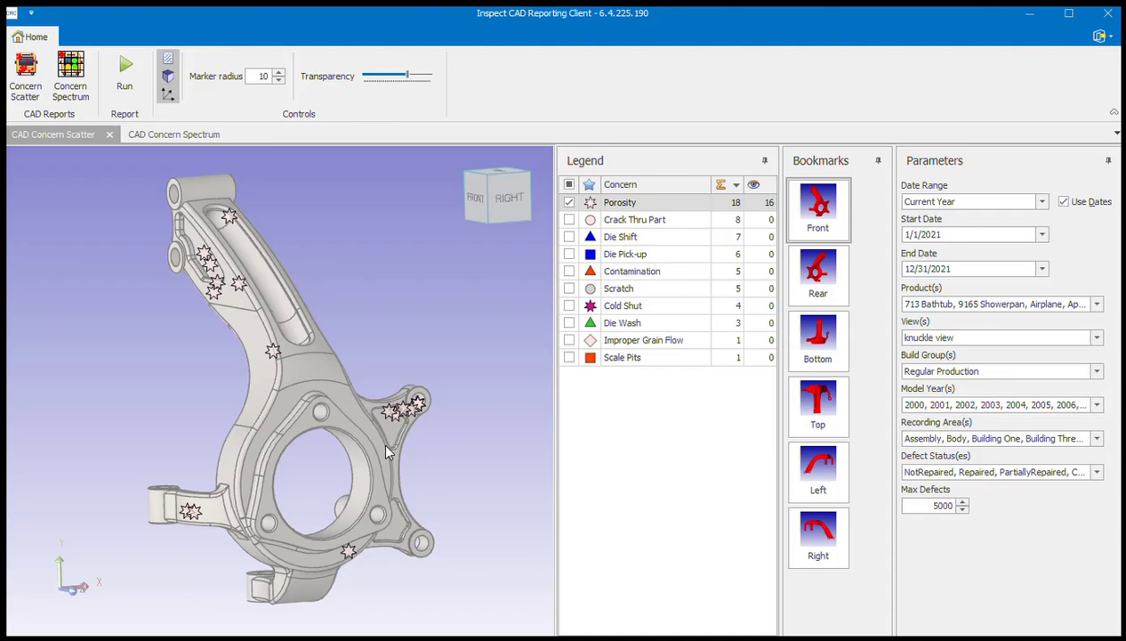
Restore the knuckle's Front bookmark view and add Crack Thru Part, Die Shift and Contamination markers to the scatter.
left_click_drag(402, 532, 259, 529)
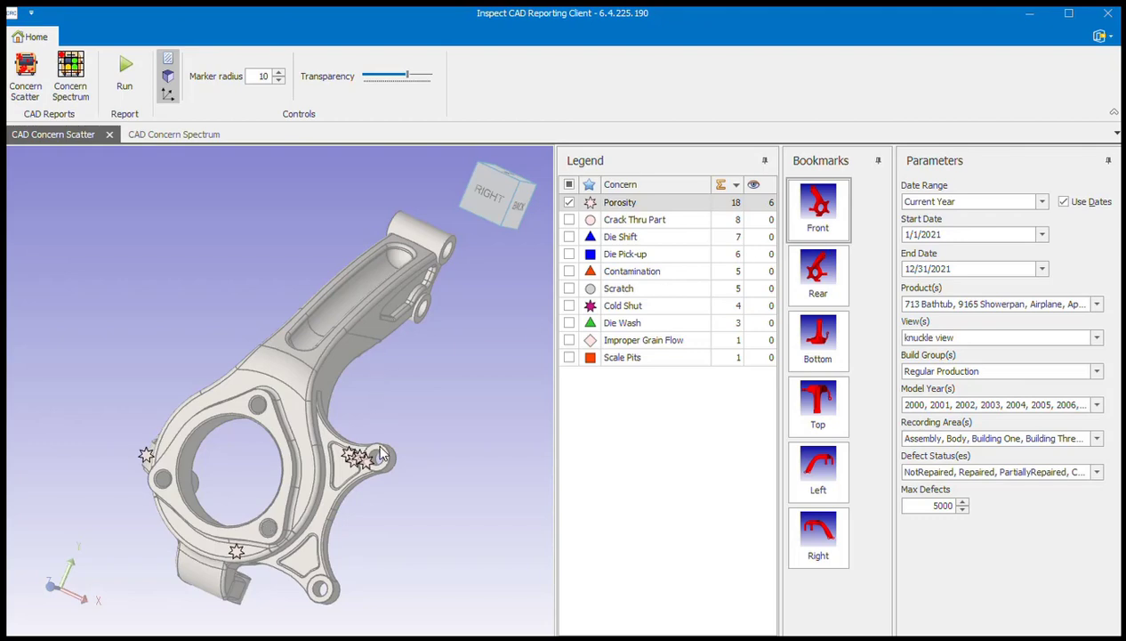
left_click(826, 210)
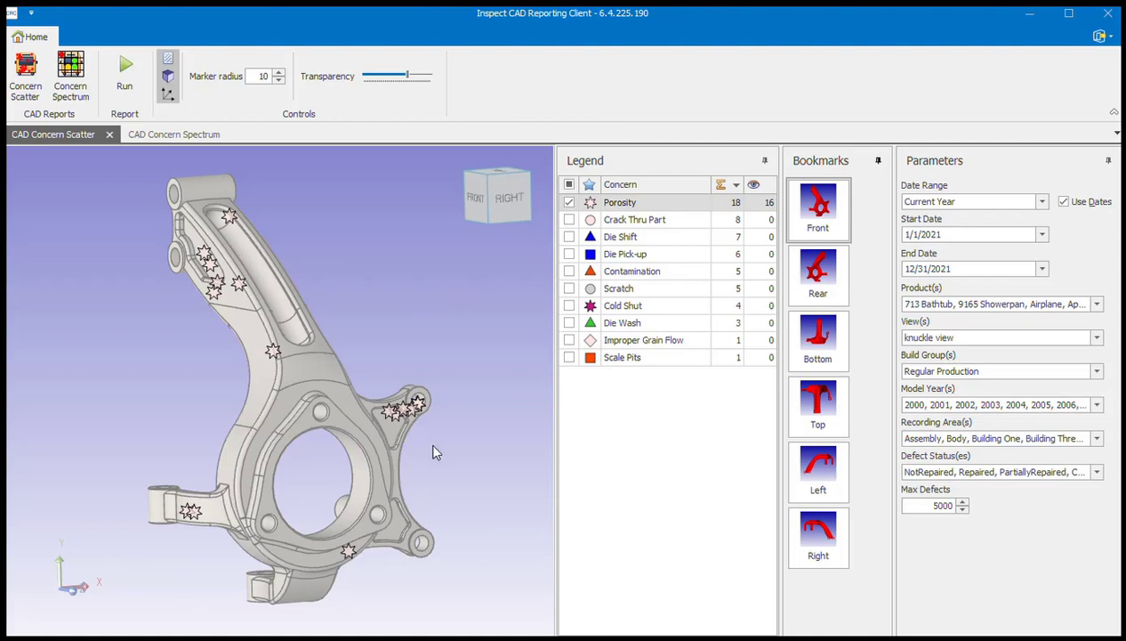
left_click(569, 220)
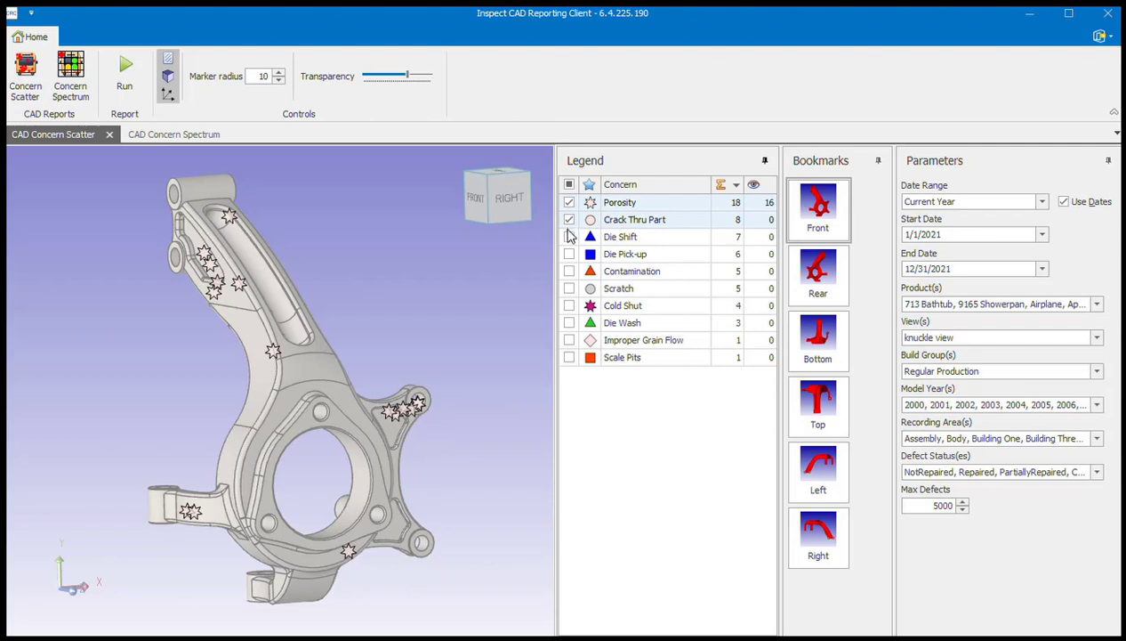
left_click(569, 236)
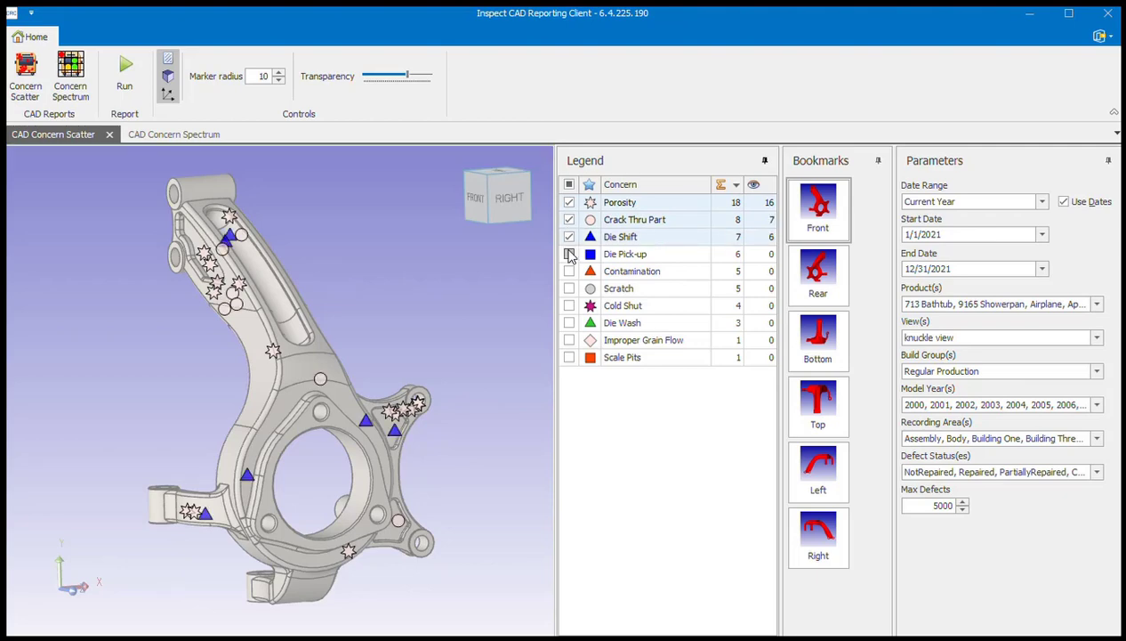
left_click(569, 272)
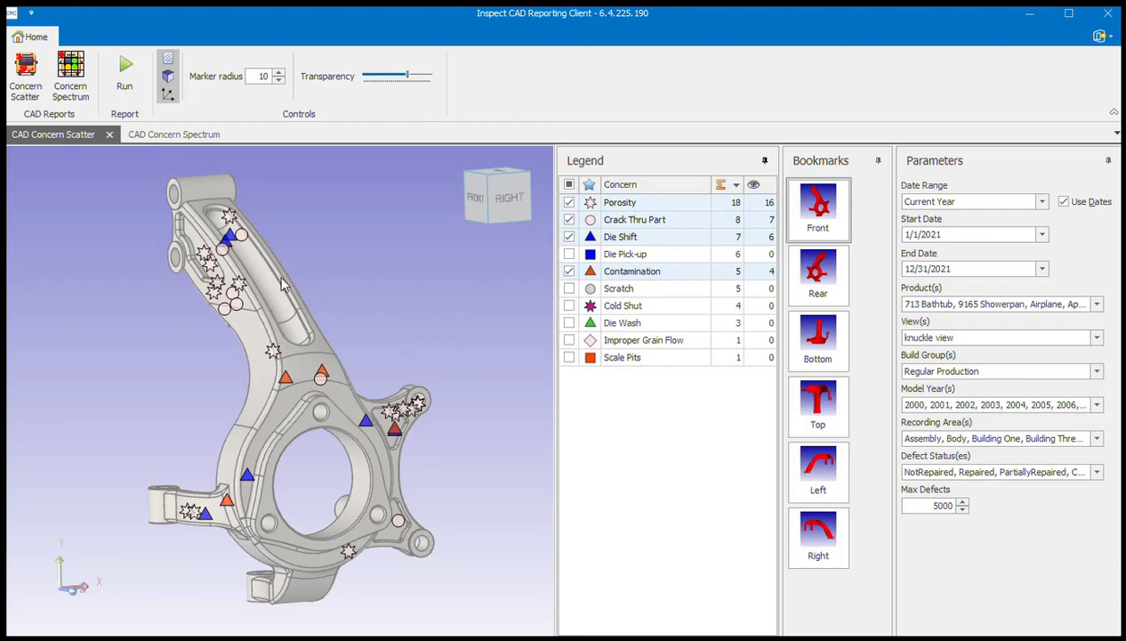
Show the CAD Concern Spectrum grid and reduce its columns from 15 to 10.
left_click(169, 135)
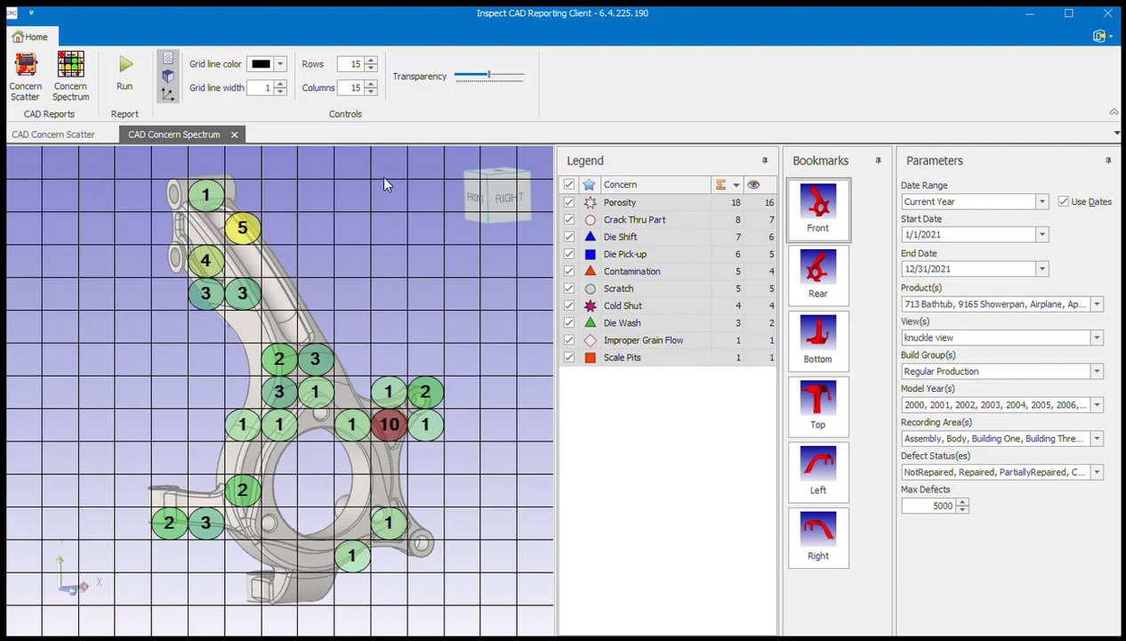
left_click(371, 93)
left_click(371, 93)
left_click(371, 92)
left_click(371, 93)
left_click(371, 93)
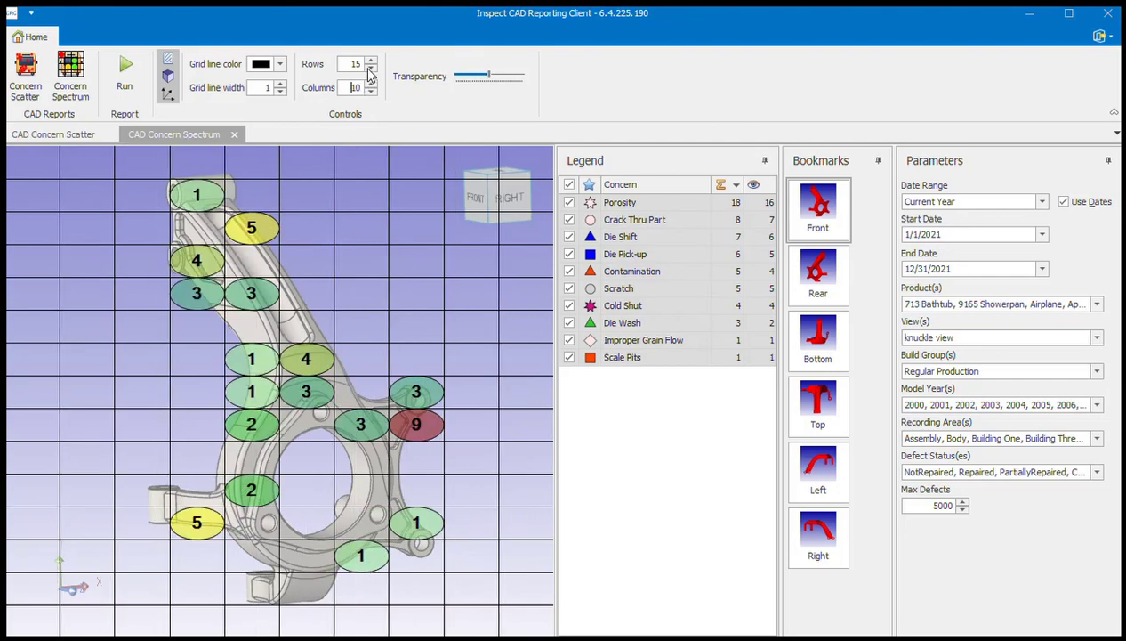
Reduce the spectrum grid rows down to 10.
left_click(370, 69)
left_click(370, 70)
left_click(371, 69)
left_click(370, 69)
left_click(370, 70)
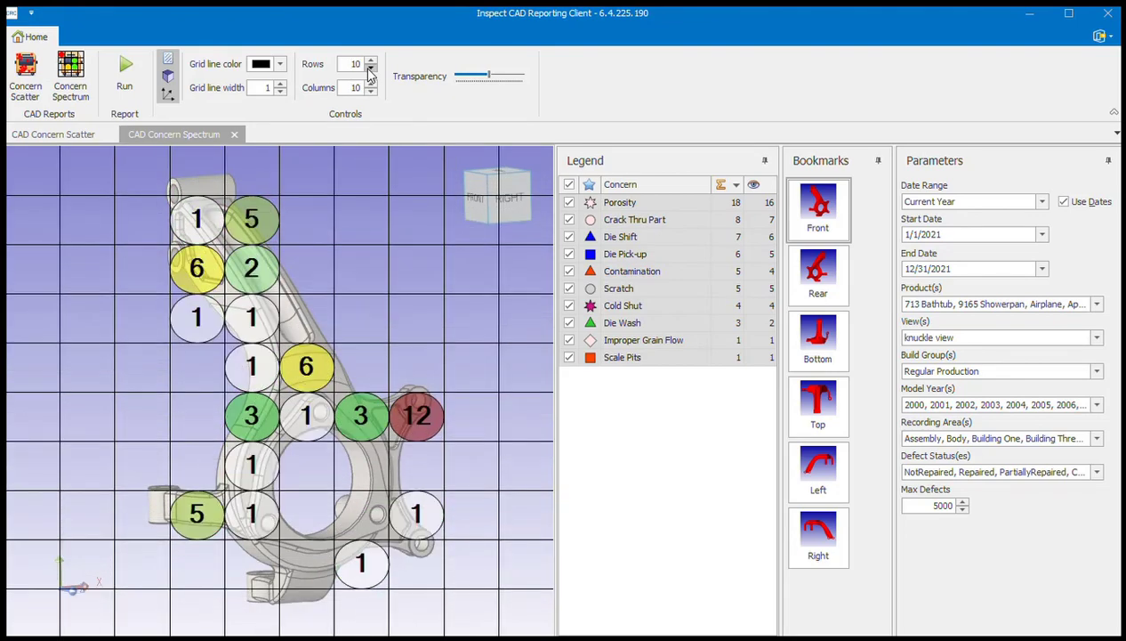